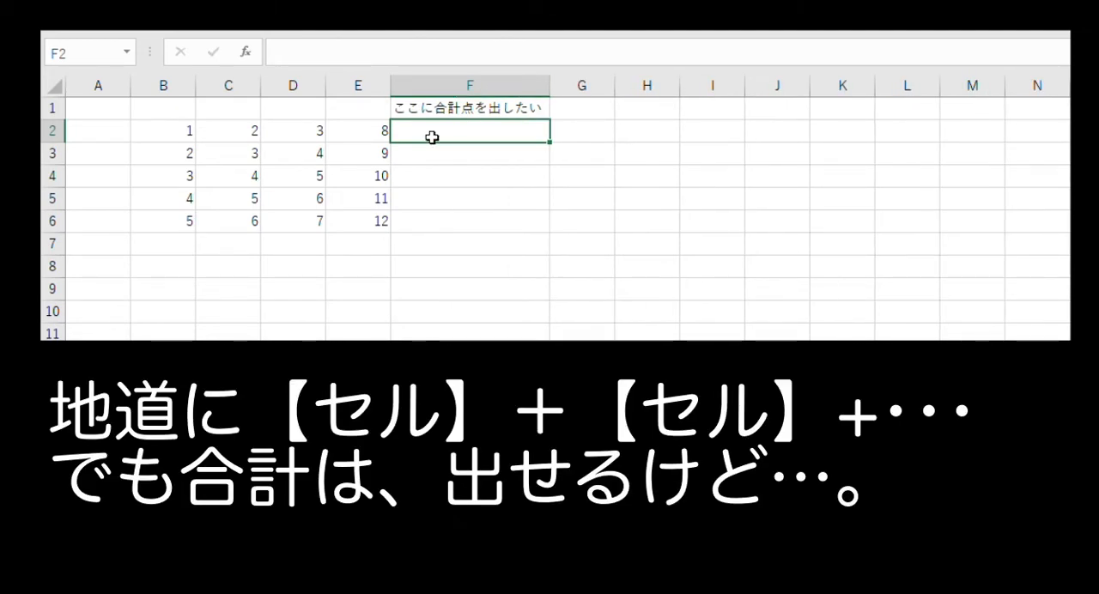
Enter the formula =b2+c2+d2+e2 in cell F2 to total the row's four scores.
type("=b2")
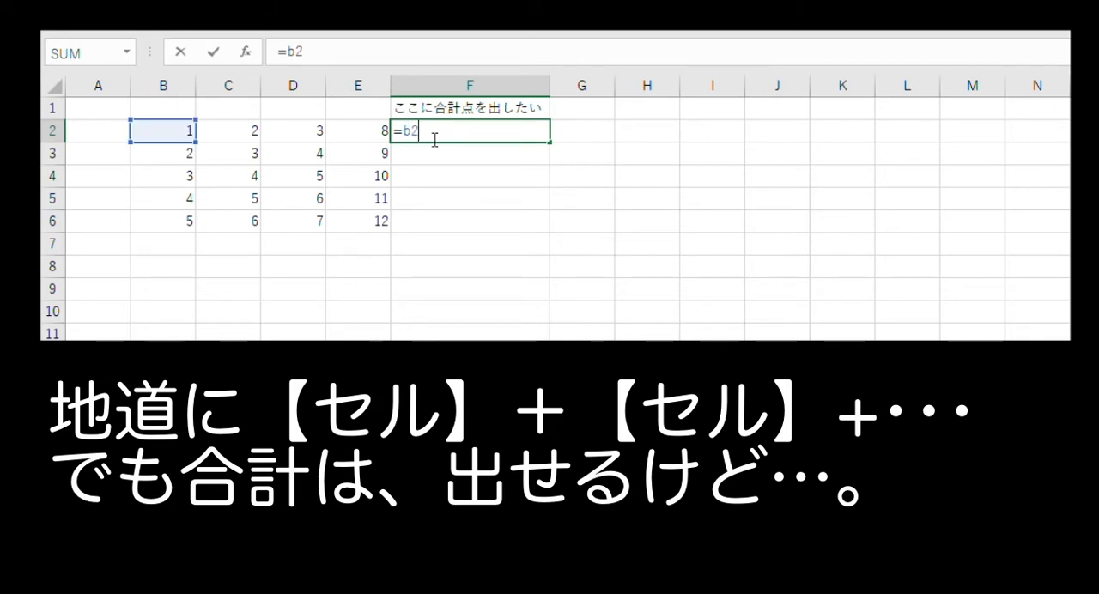
type(";")
key("BackSpace")
type("+")
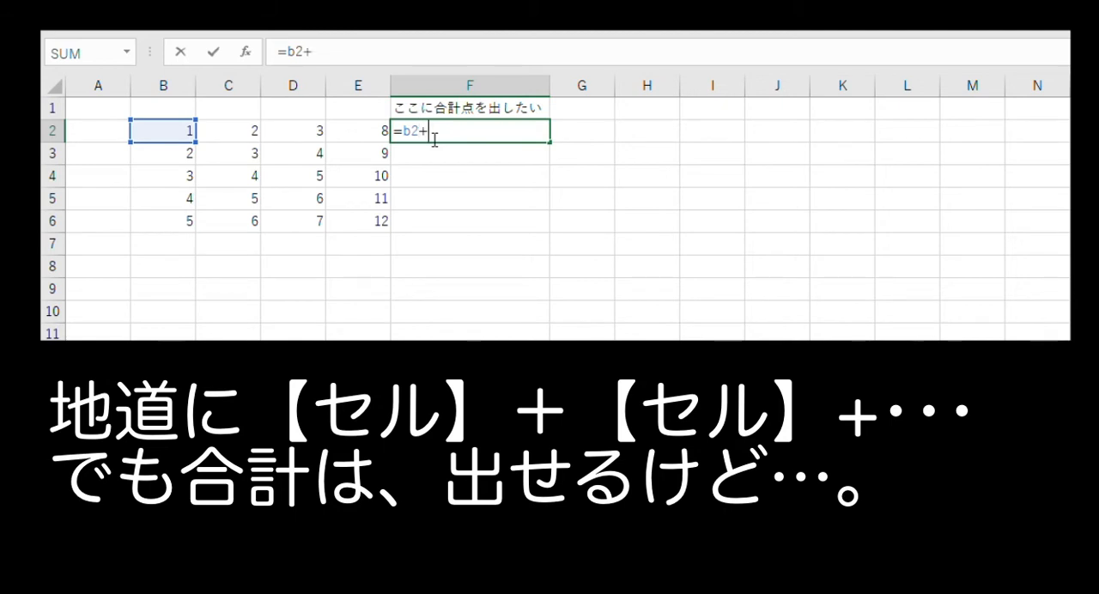
type("c2")
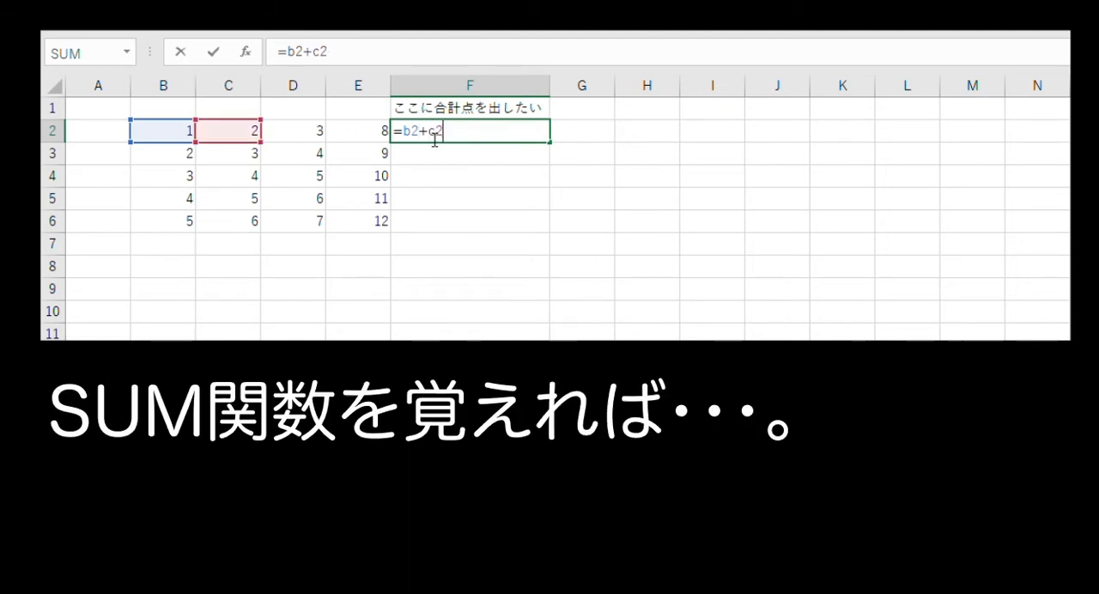
type("+")
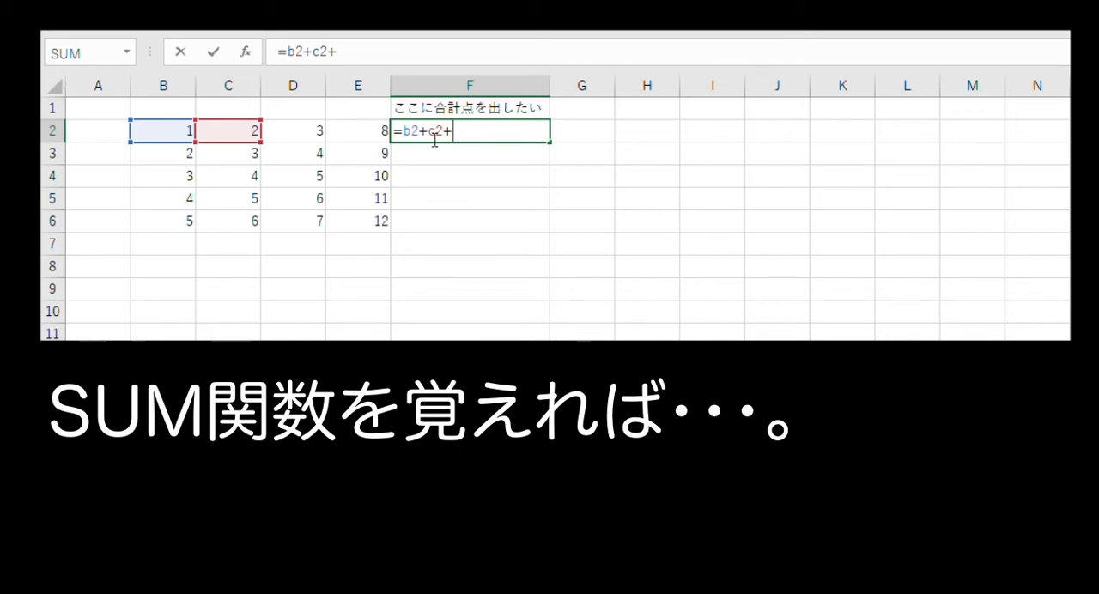
type("d2+")
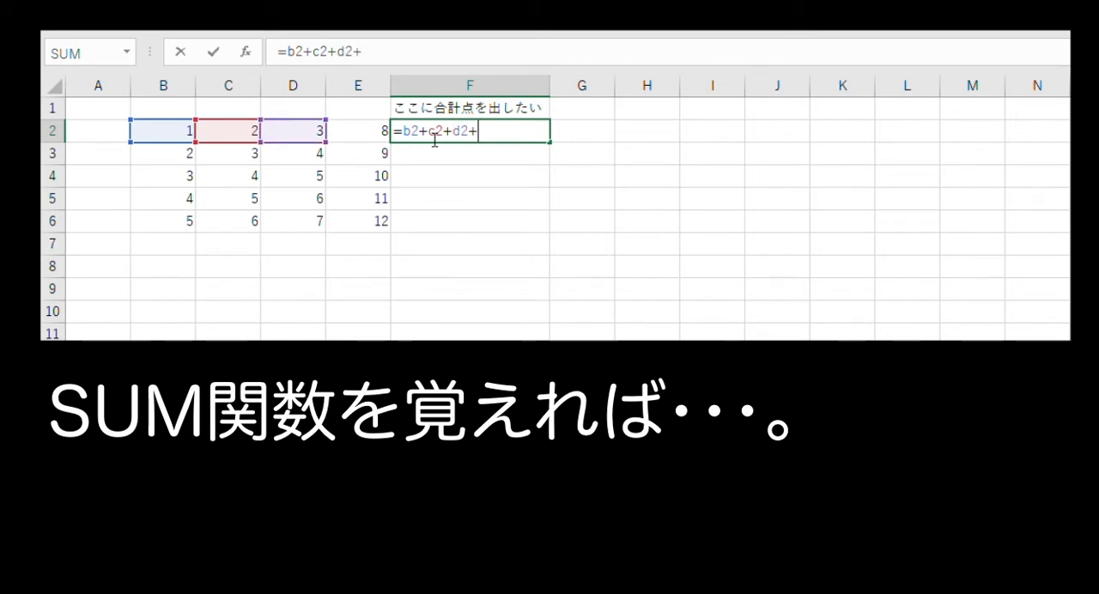
type("e2")
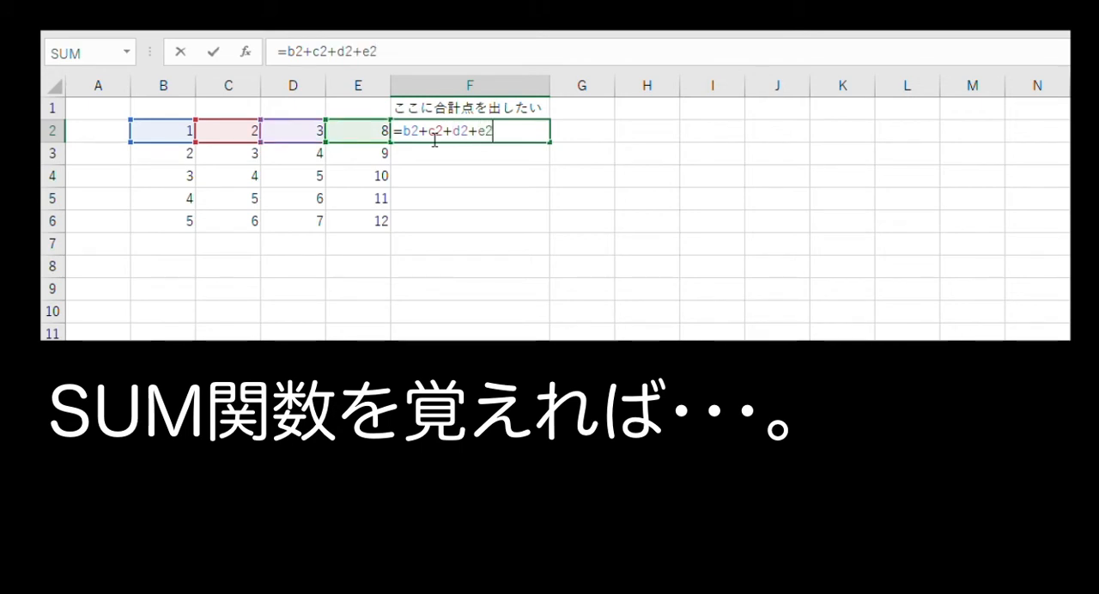
key("Return")
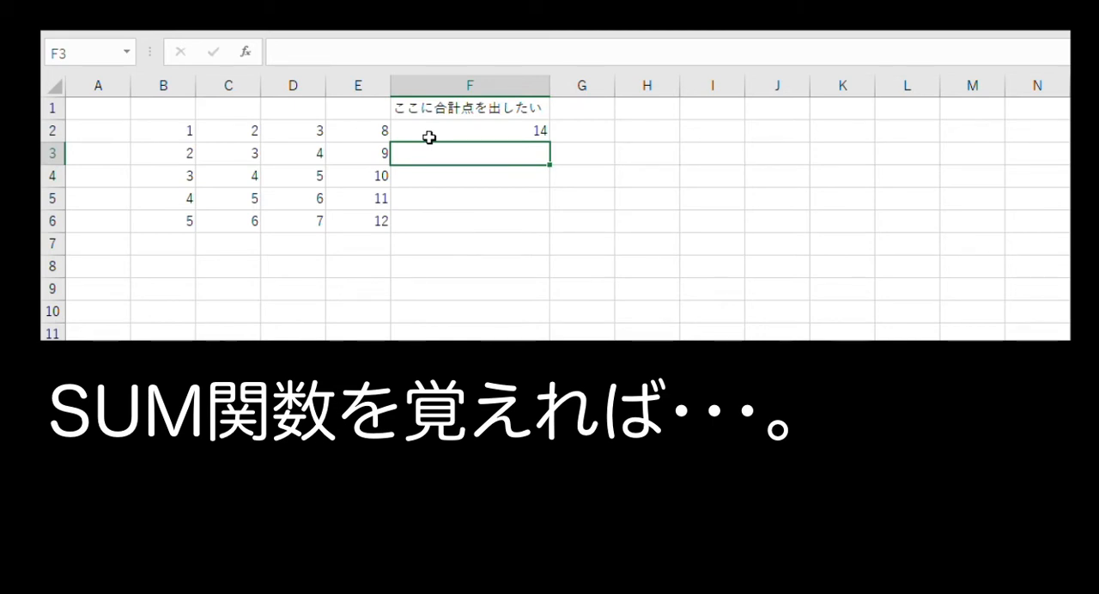
Enter the formula =sum(b3:e3) in cell F3 to total that row's scores.
type("=")
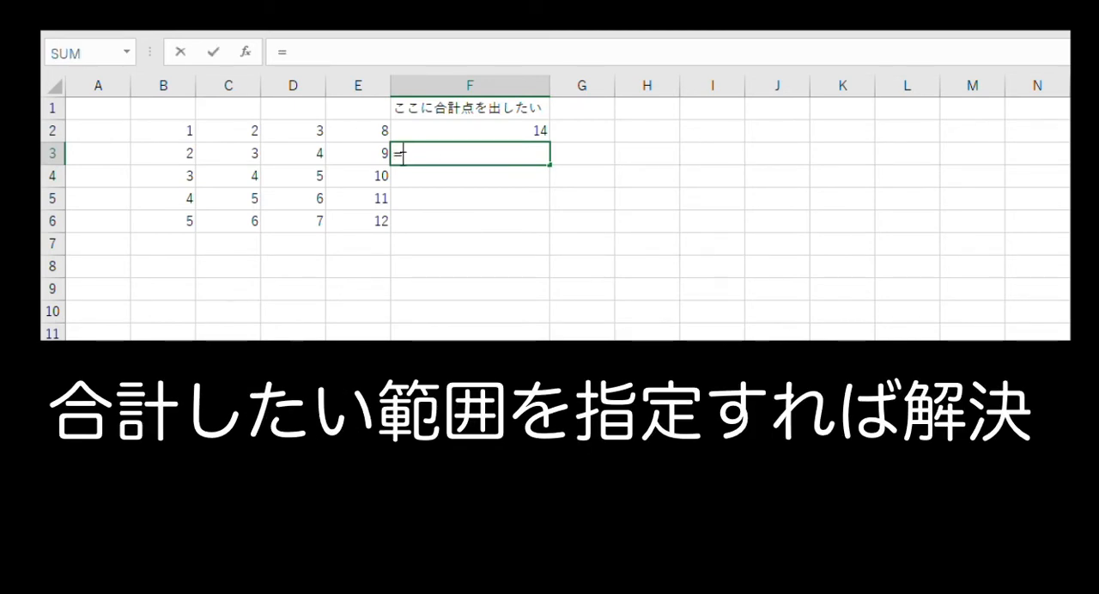
type("sum")
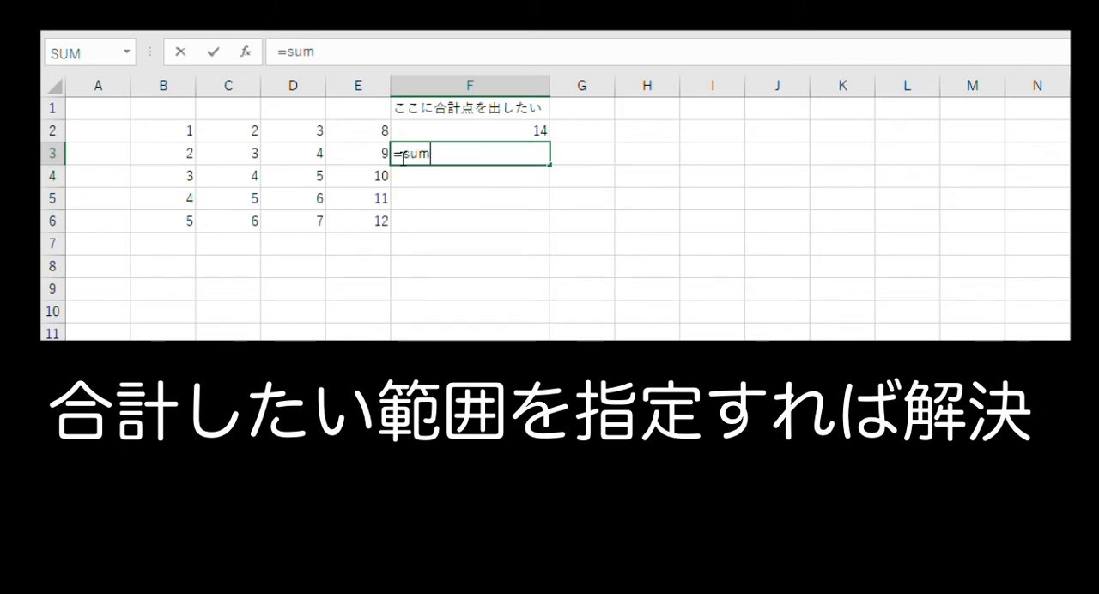
type("(b2")
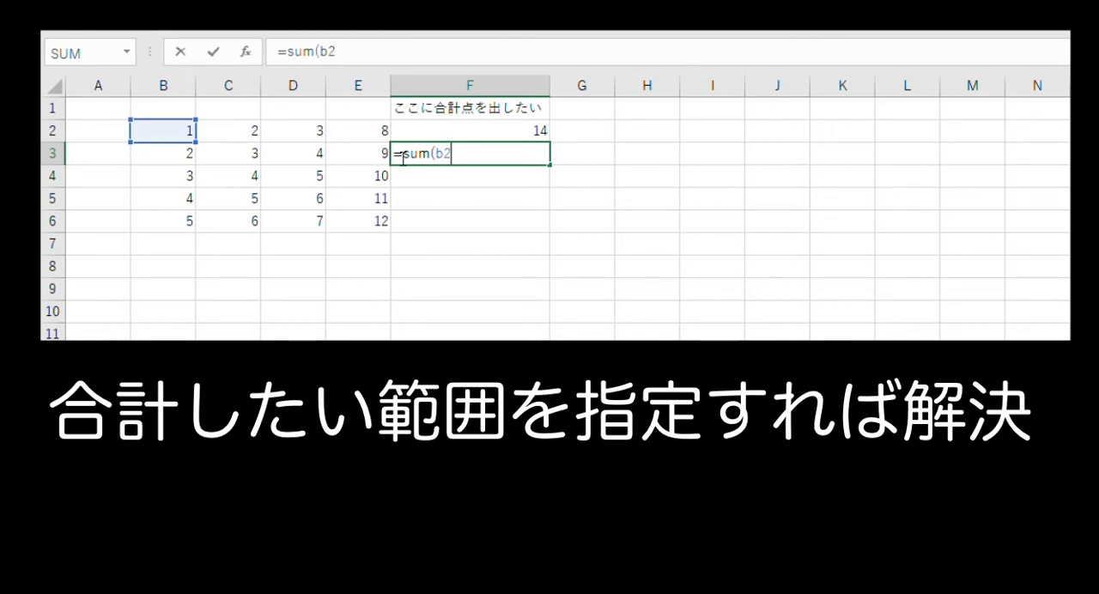
key("BackSpace")
key("BackSpace")
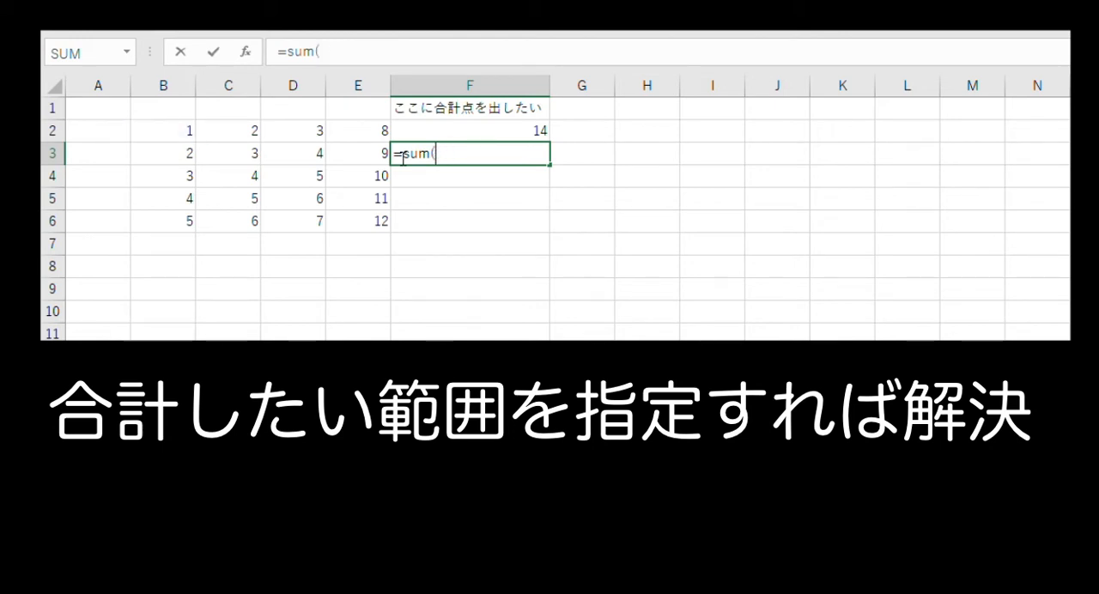
type("b3")
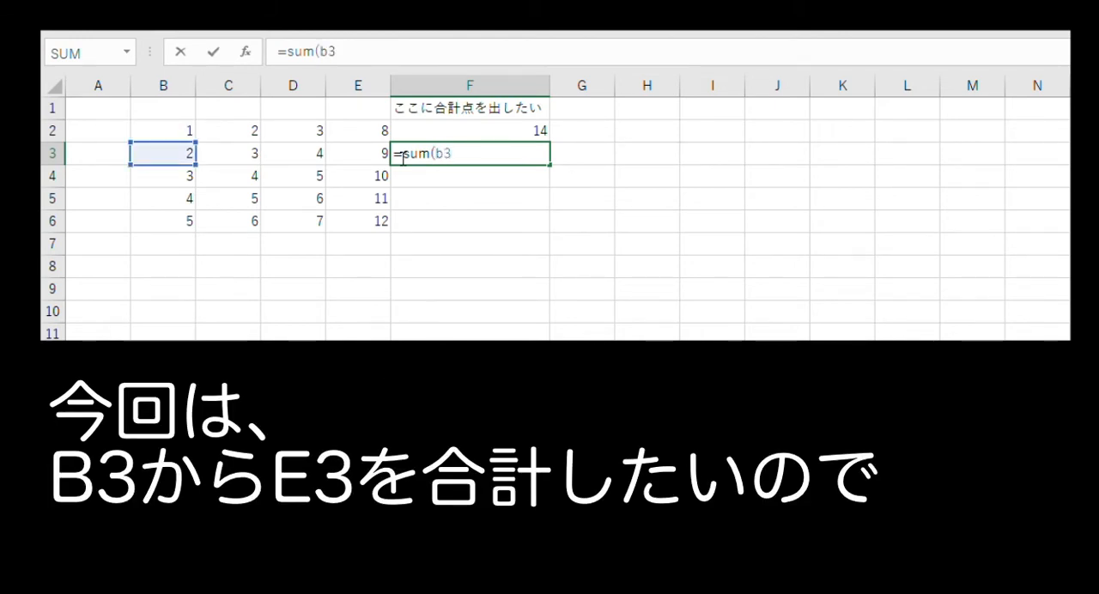
type(":e3")
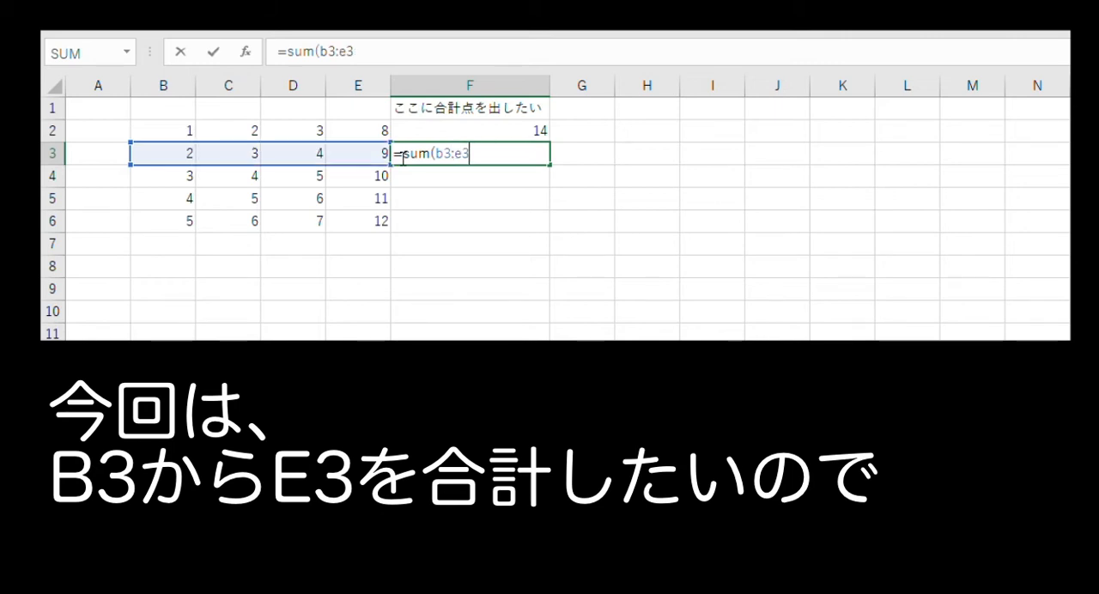
type(")")
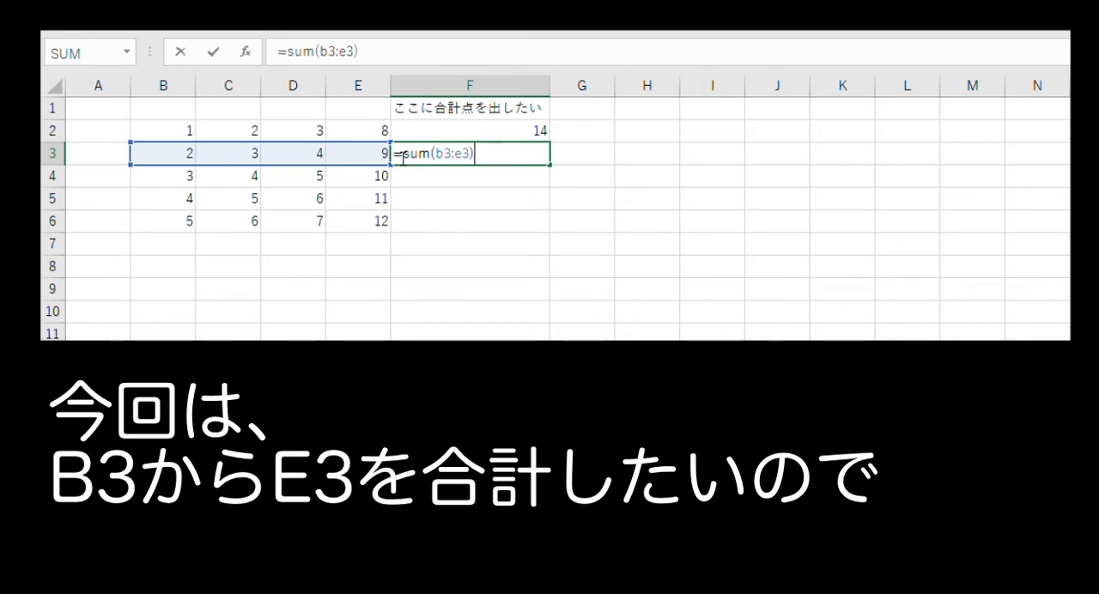
key("Return")
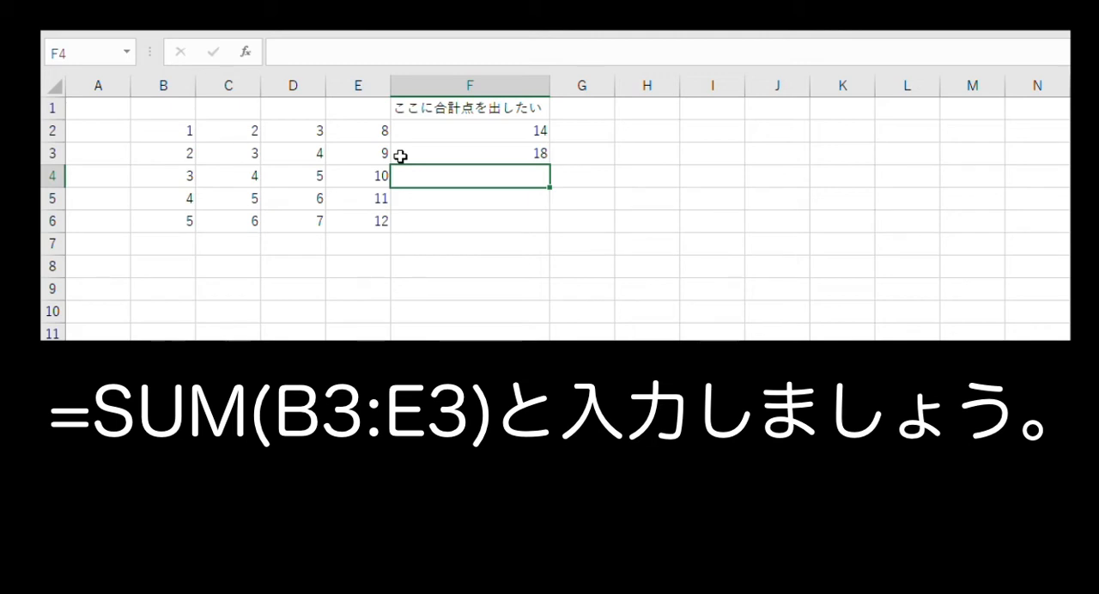
Copy the SUM formula from F3 down through F6 and check the formulas in the total column.
left_click(400, 156)
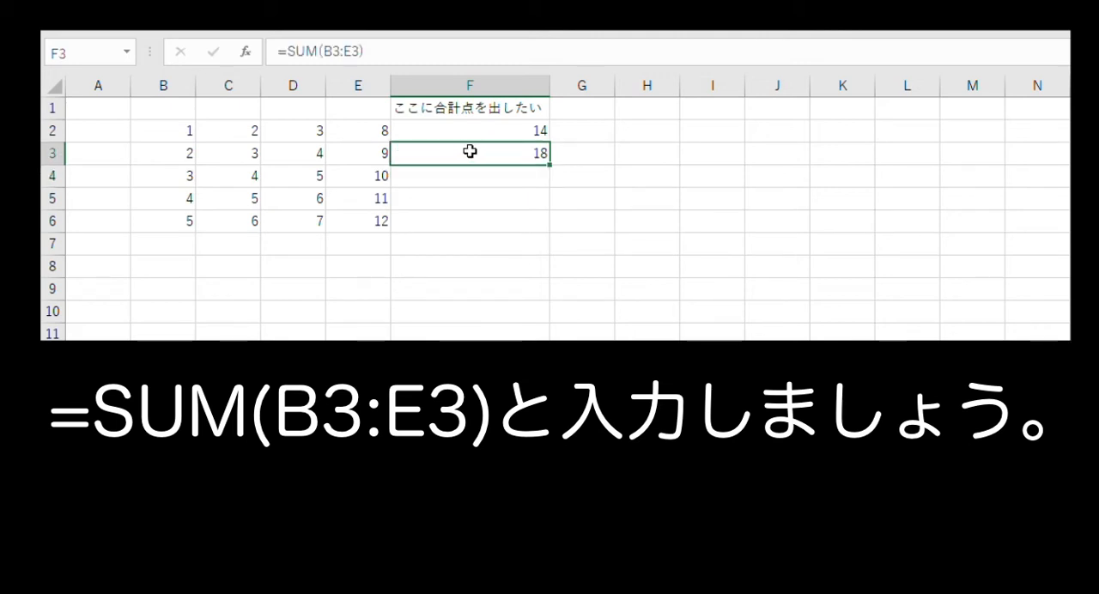
left_click_drag(550, 166, 544, 226)
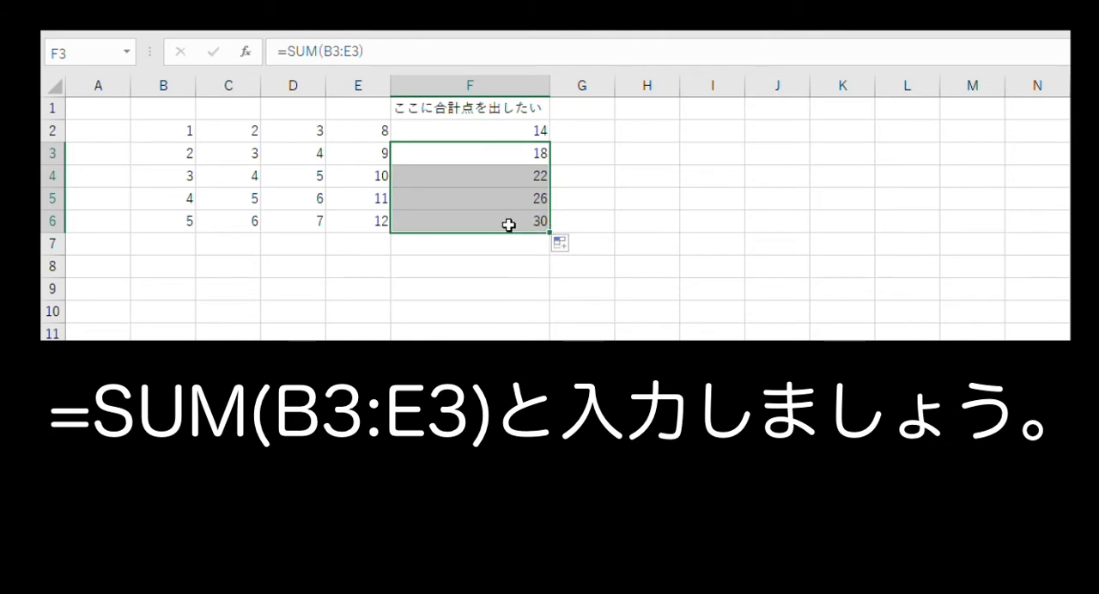
left_click(509, 225)
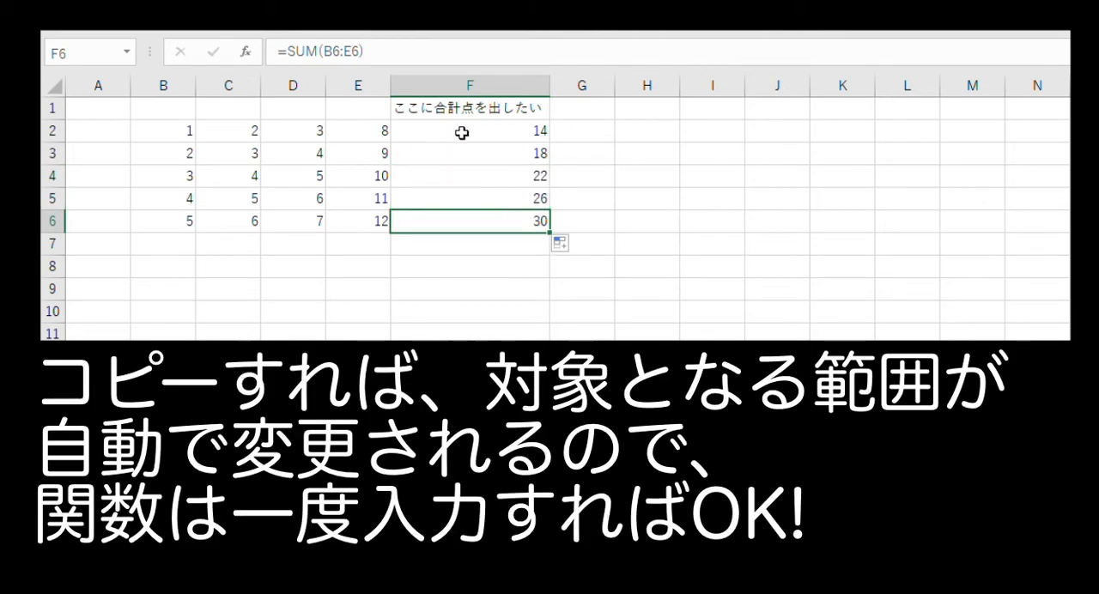
left_click(462, 132)
left_click(460, 218)
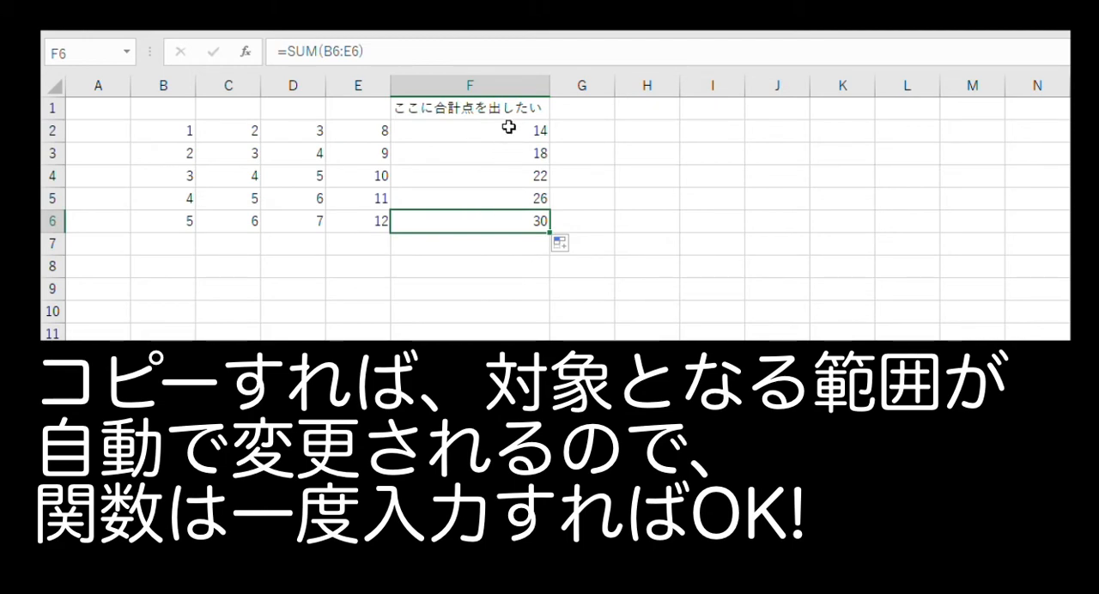
left_click_drag(509, 127, 503, 223)
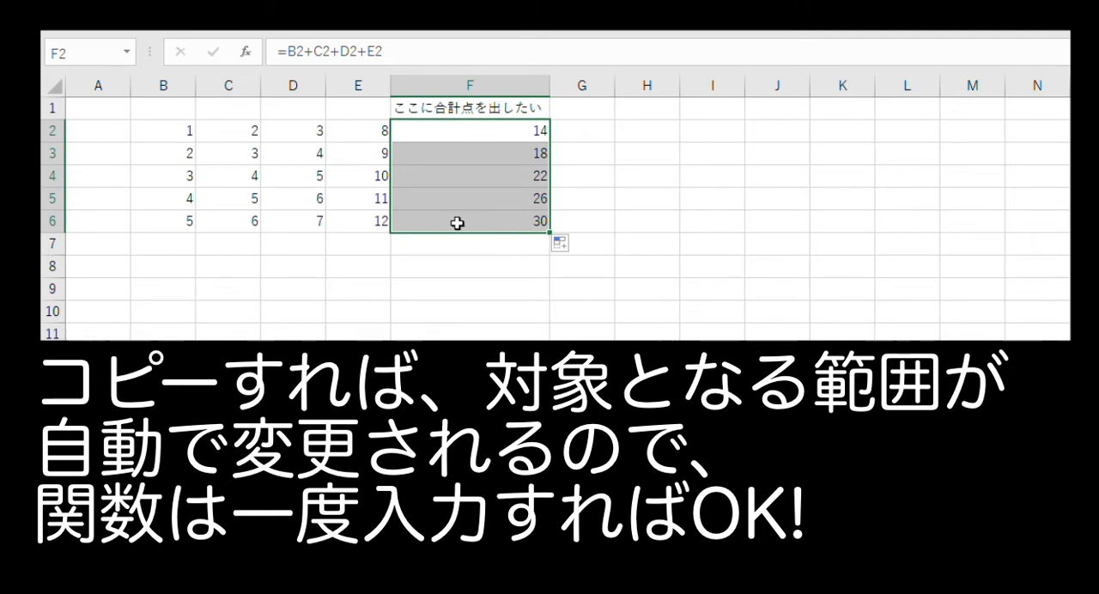
Widen column G and enter the heading ここに評価を出したい in cell G1.
left_click(584, 113)
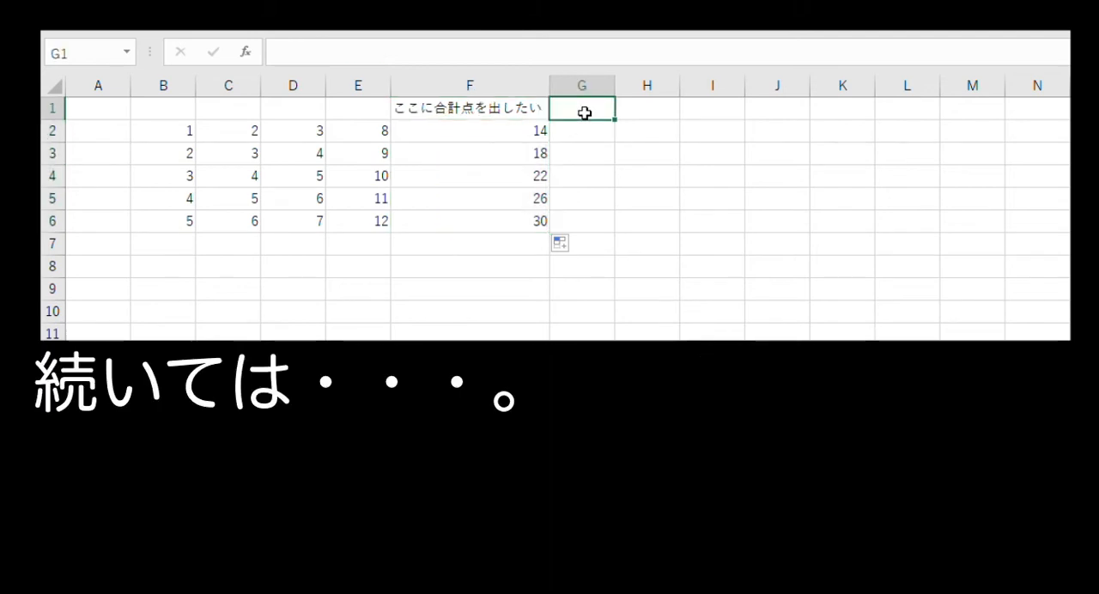
left_click_drag(615, 85, 708, 85)
type("ここにひょうかを")
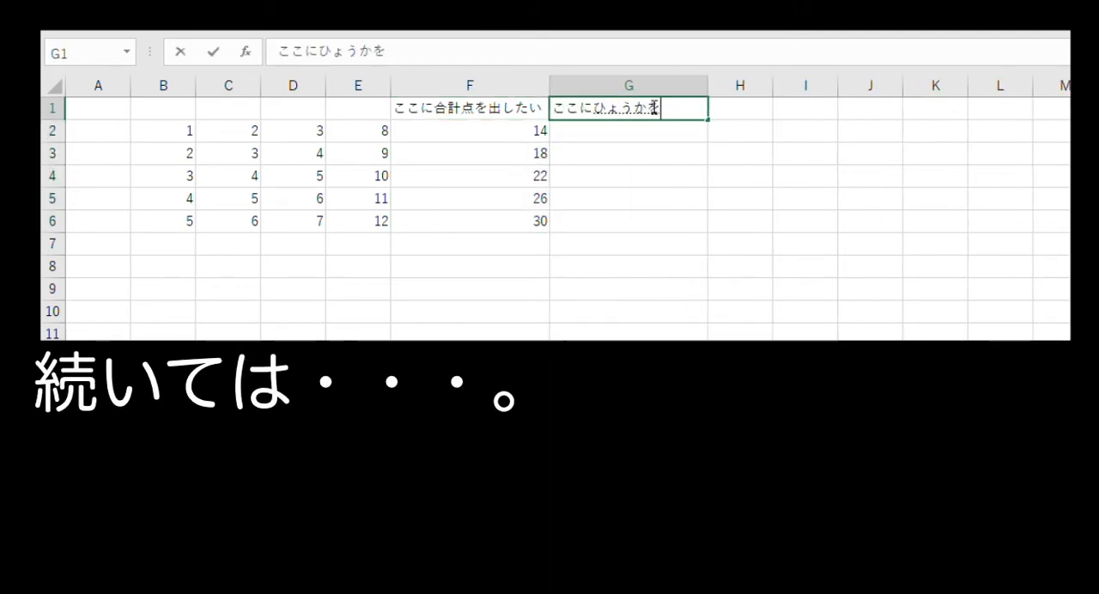
type("だしたい")
key("space")
key("Return")
Begin a LOOKUP formula in cell G2 with F2 as the lookup value and {0,14,26} as the grading thresholds.
left_click(607, 130)
type("=")
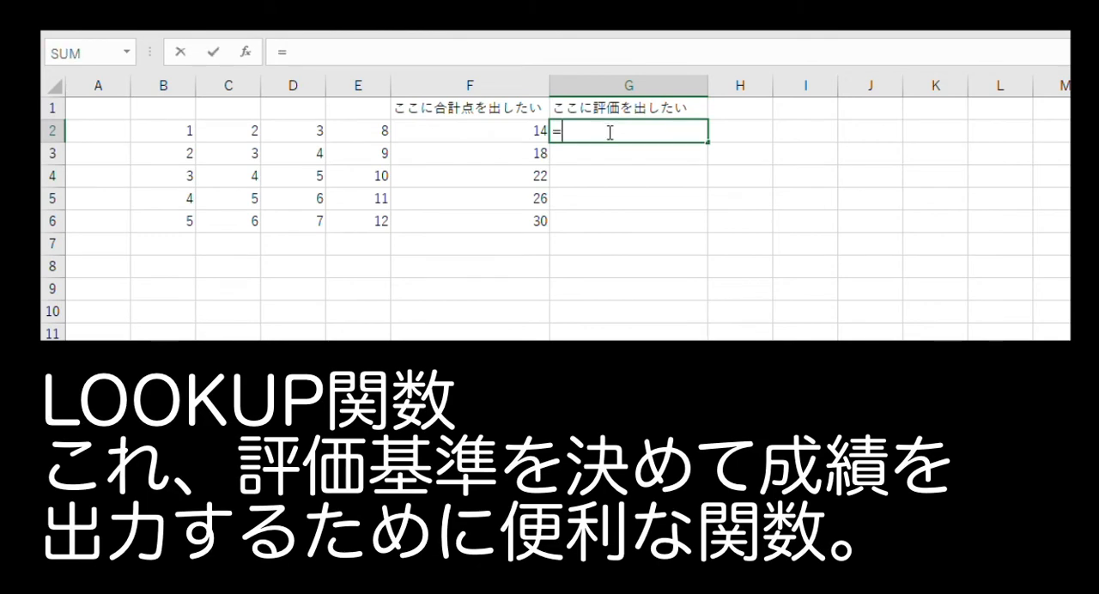
type("lookup(")
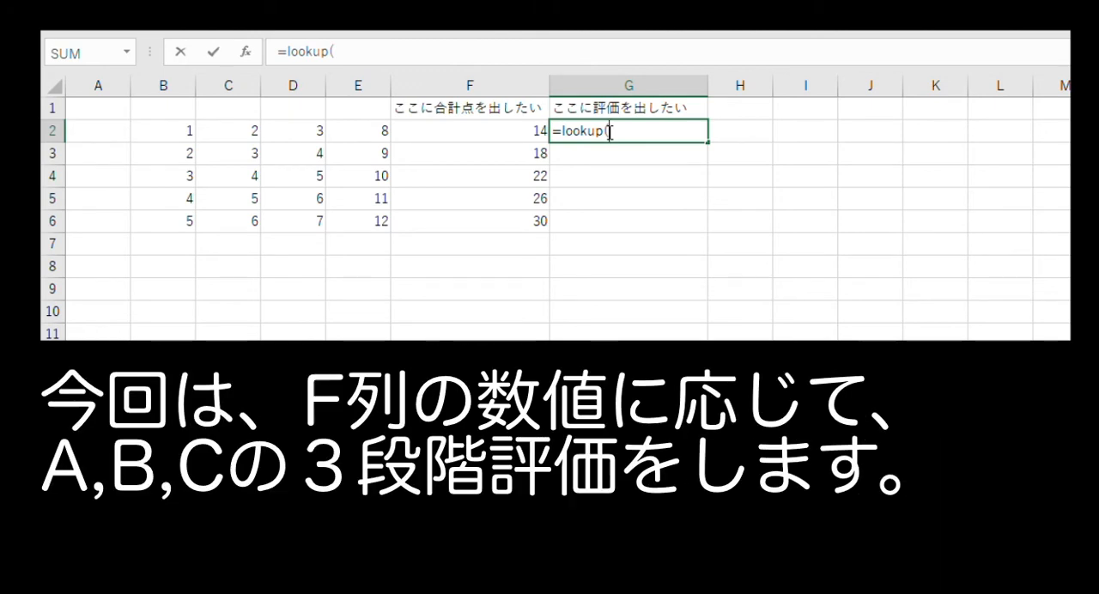
type("f2")
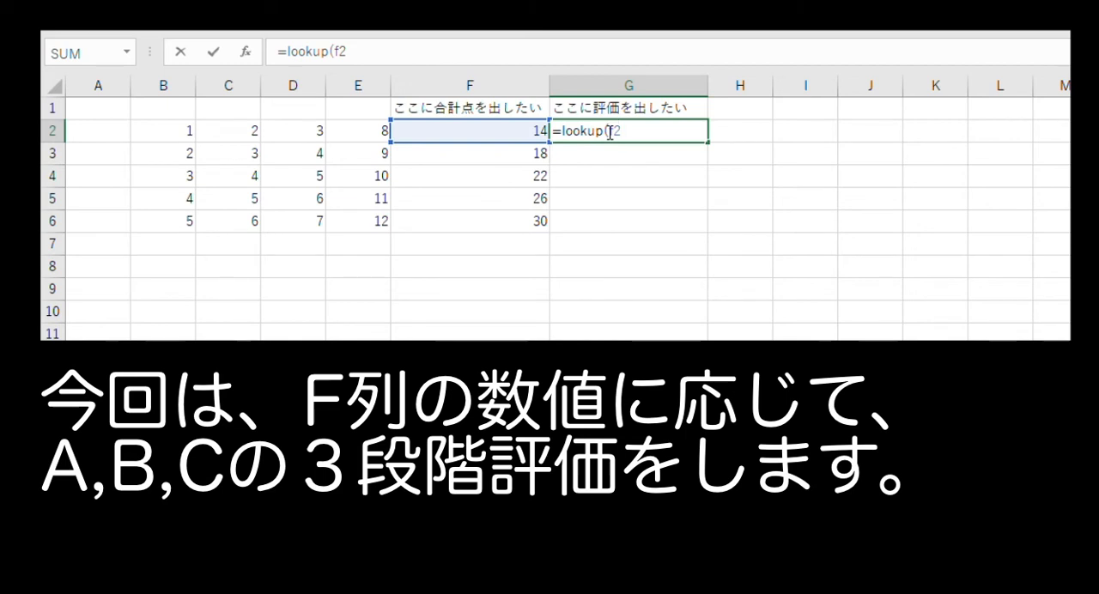
type(",")
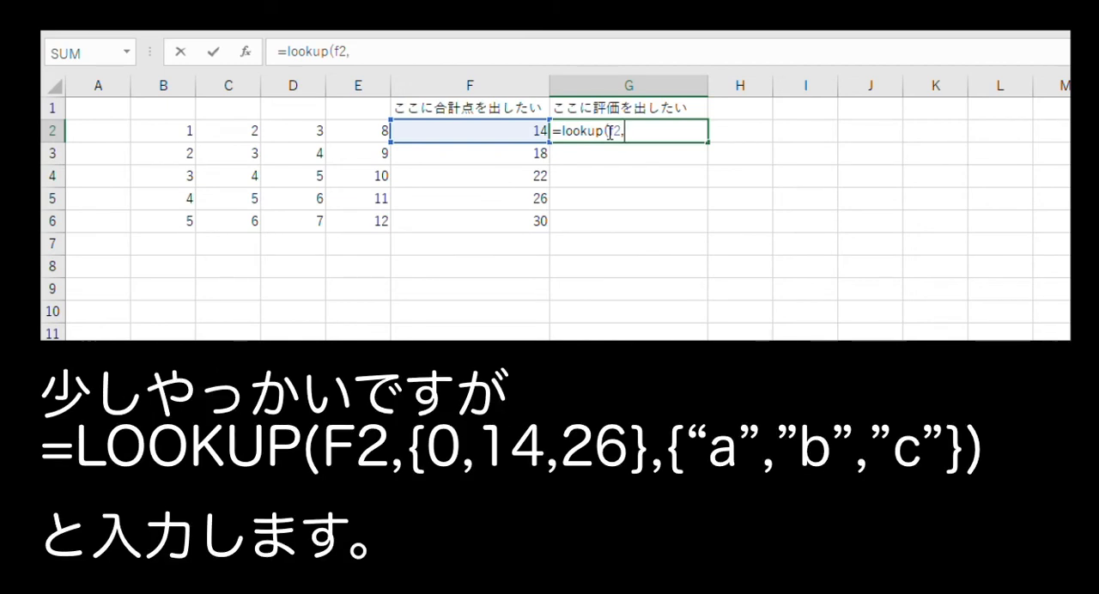
type("{0,")
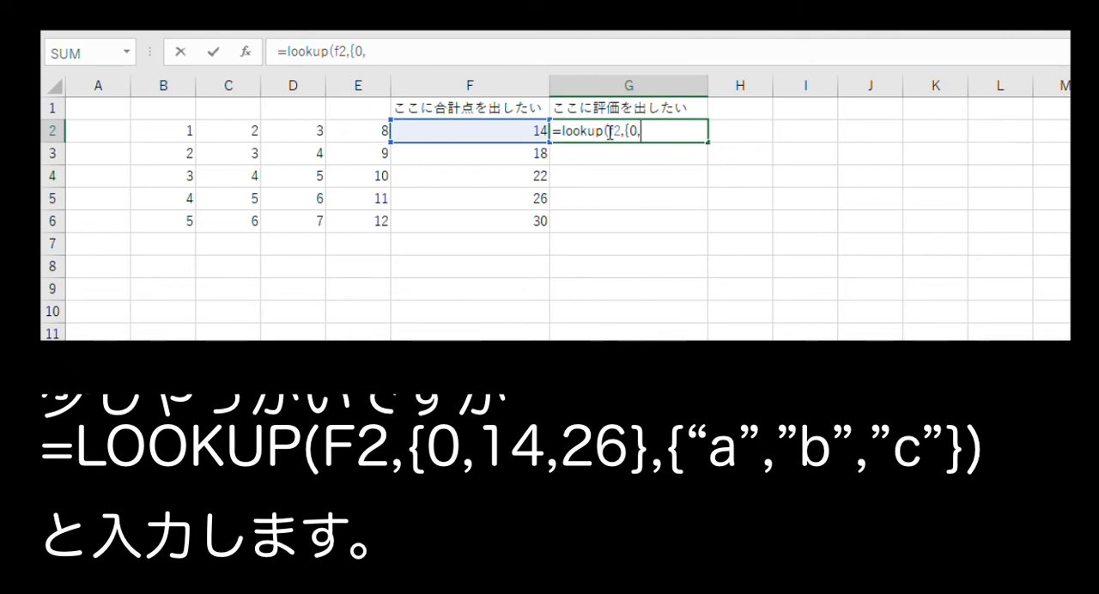
type("1")
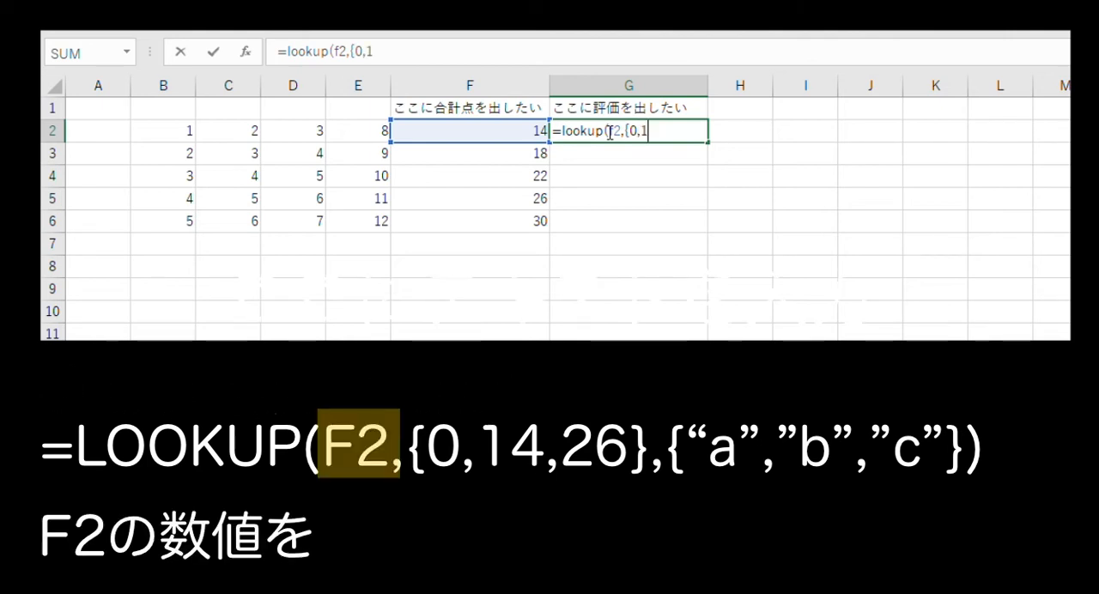
type("4,")
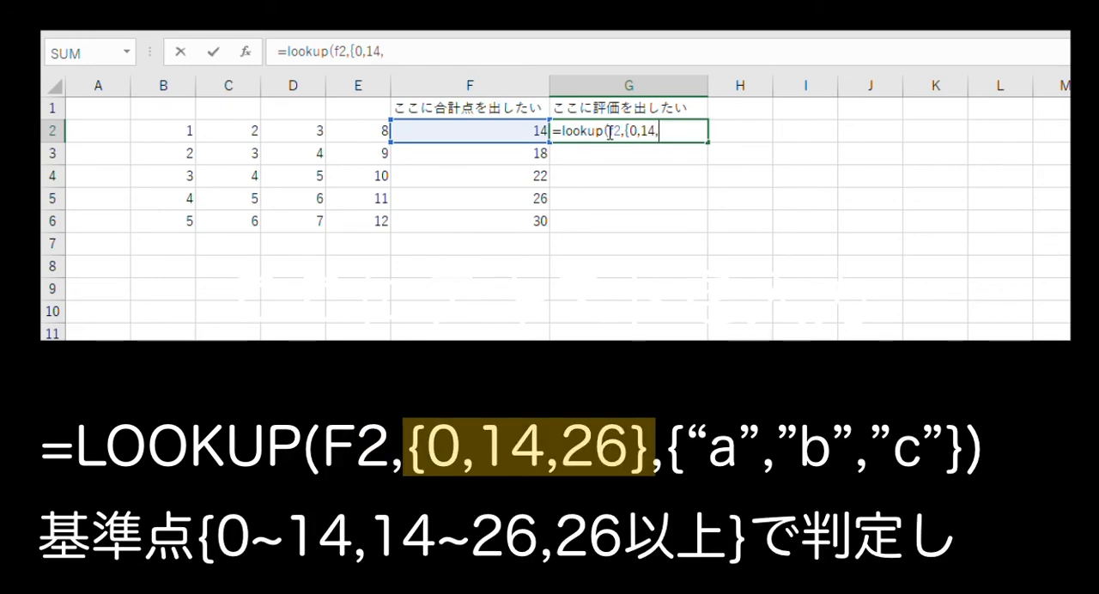
type("26")
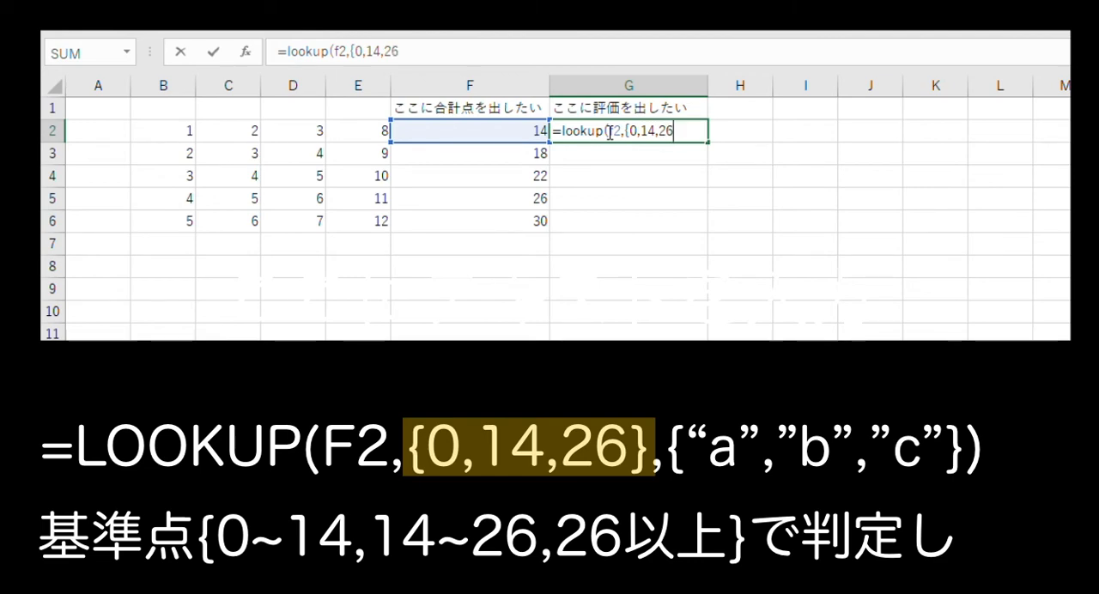
type("},")
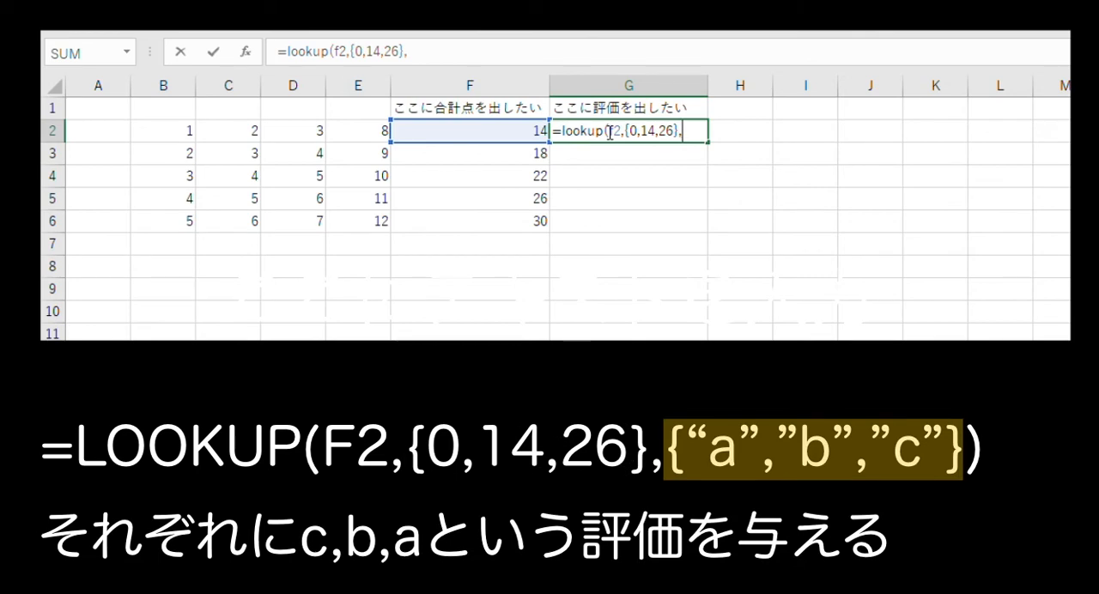
type("{\"c\"")
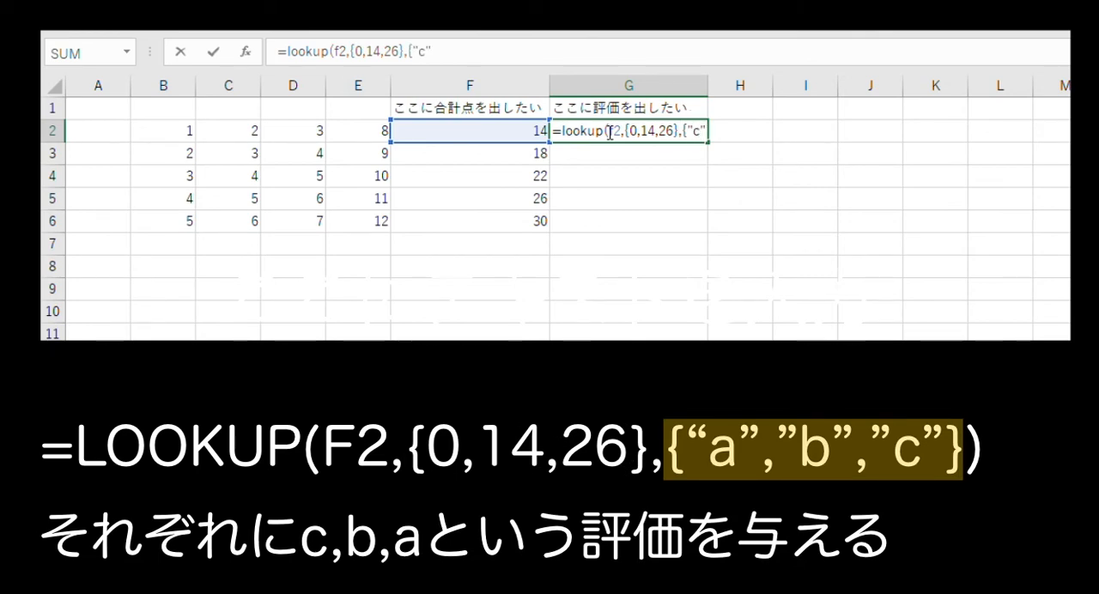
type(",\"")
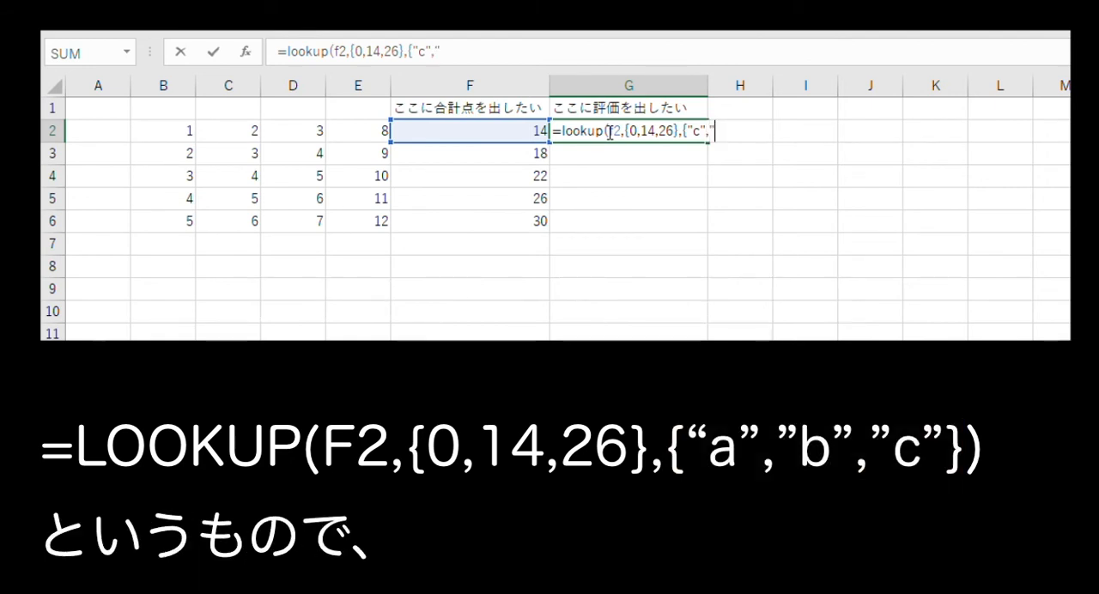
type("b\",\"a")
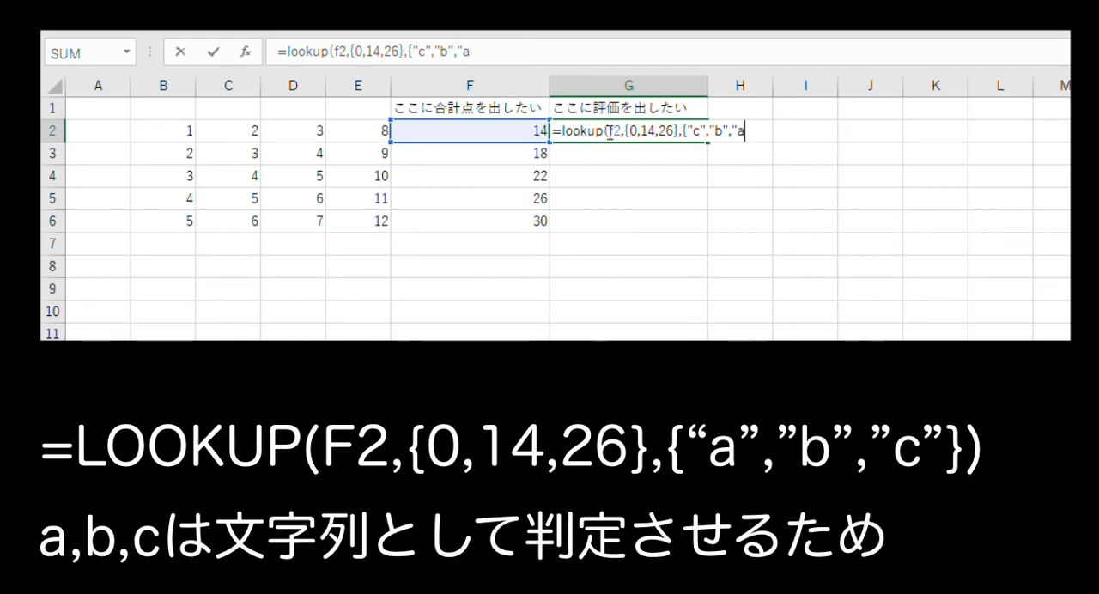
type("\"")
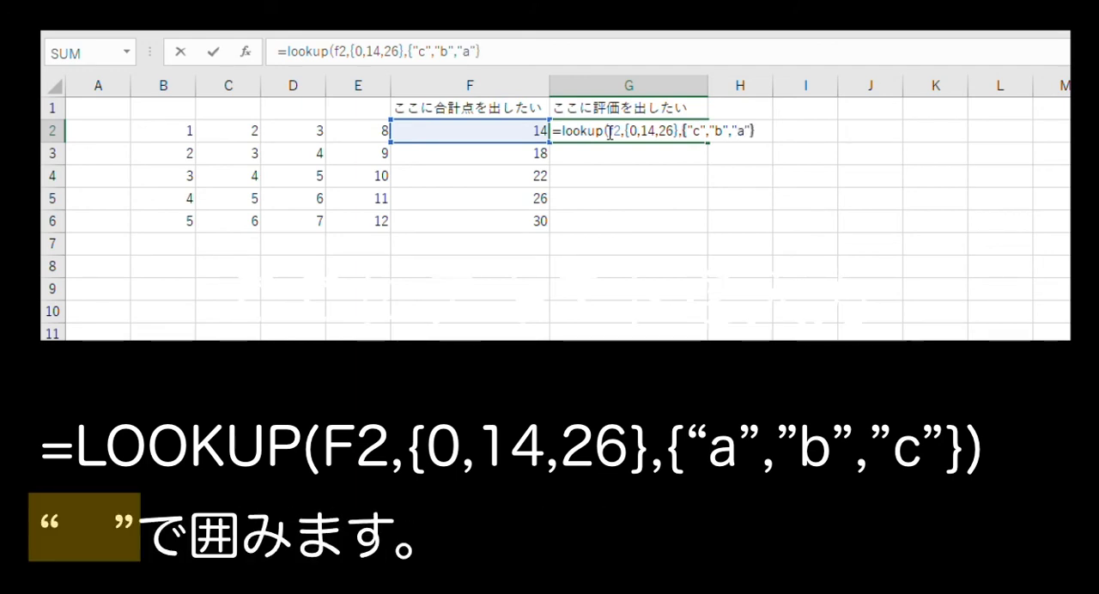
type("})")
Complete the LOOKUP formula in cell G2 with {"c","b","a"} as the grades to return.
key("Return")
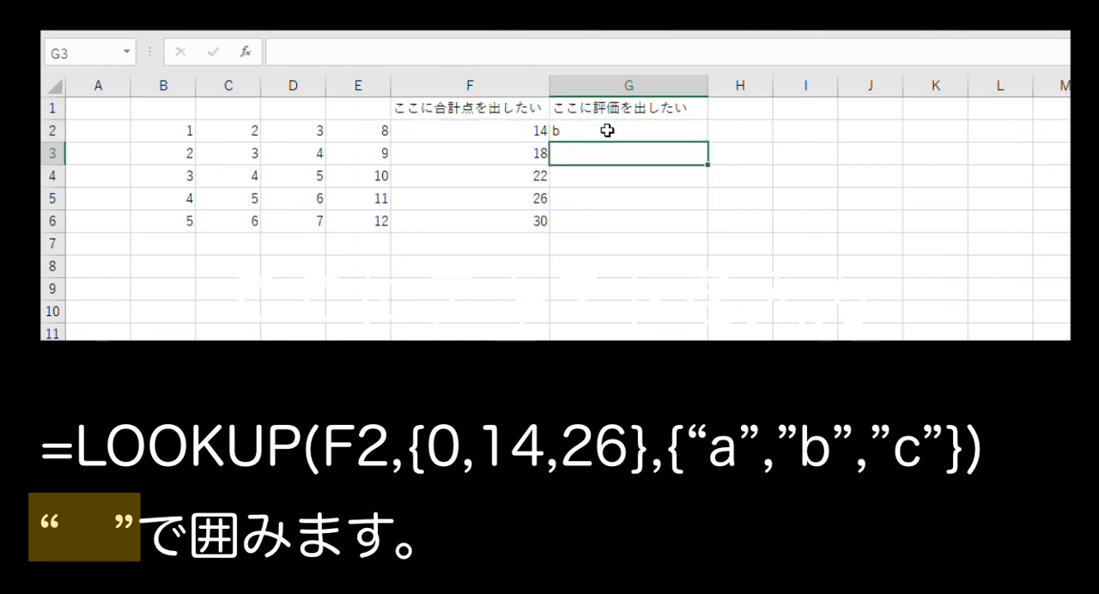
Change the middle threshold in G2's LOOKUP formula to 15 and copy the formula down through G6.
left_click(607, 130)
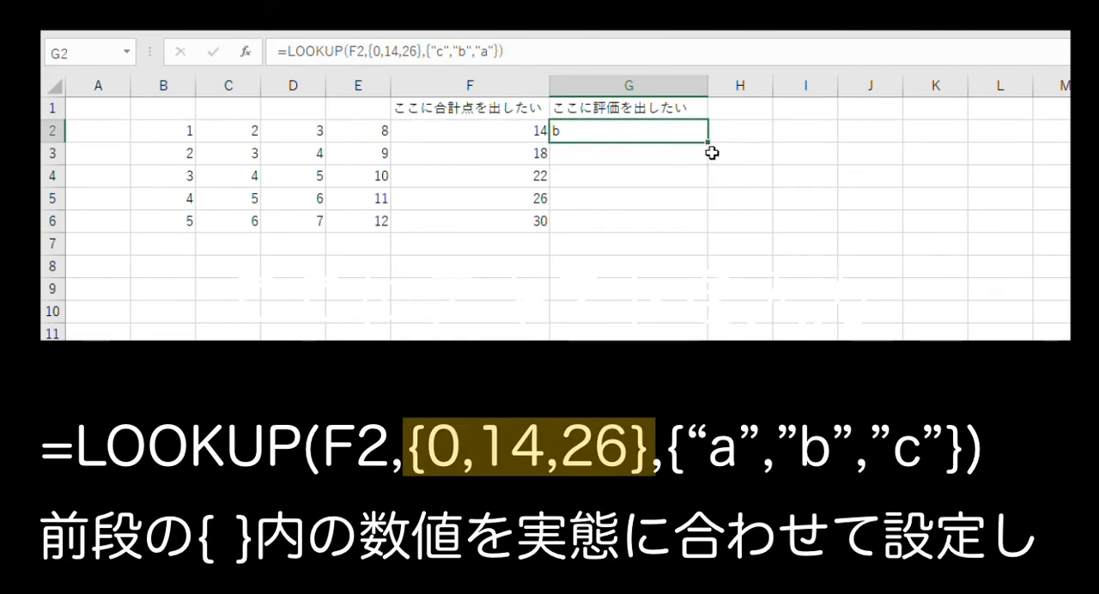
left_click(401, 54)
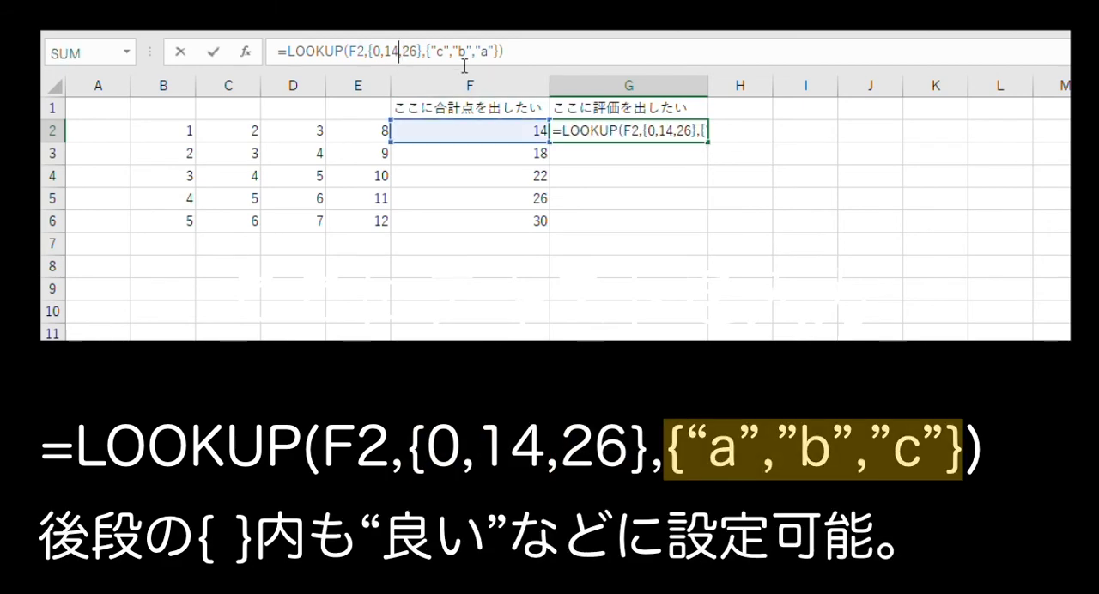
key("BackSpace")
type("5")
key("ctrl+Return")
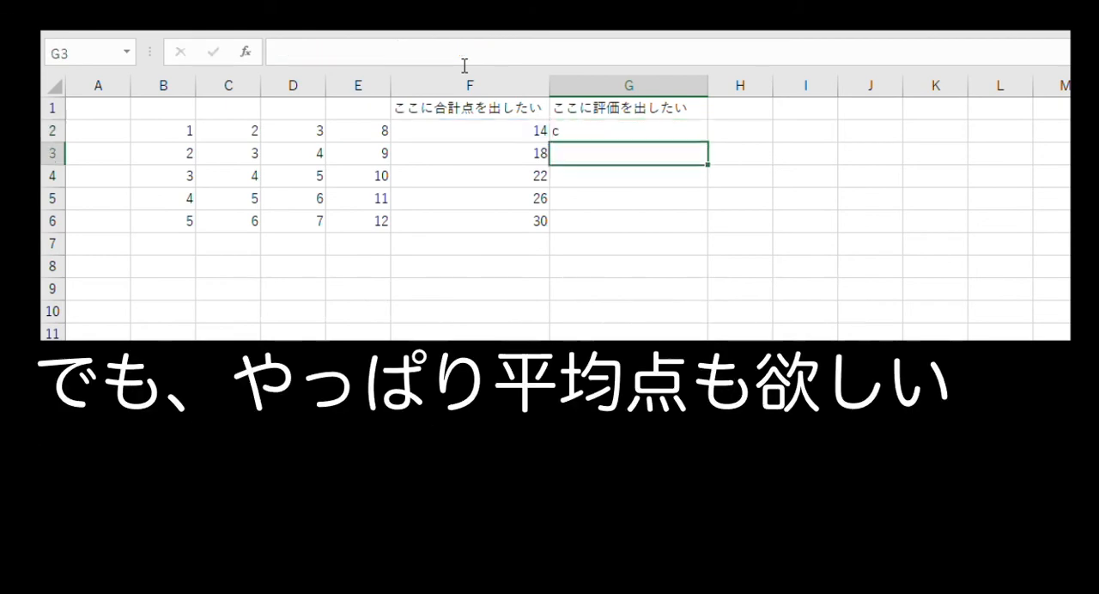
left_click_drag(710, 140, 705, 217)
left_click(655, 243)
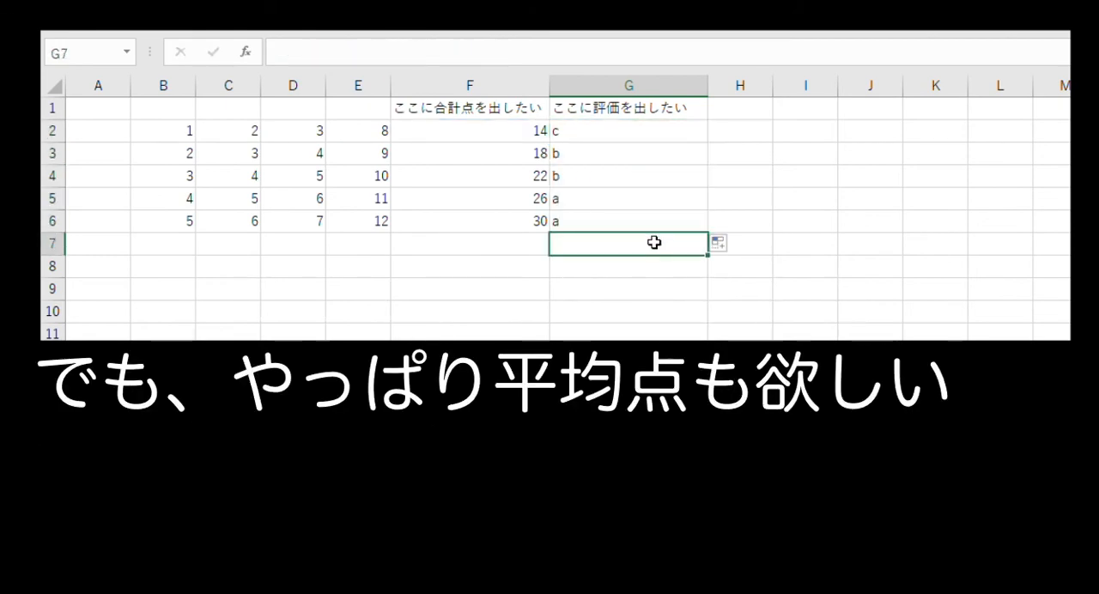
Widen column H and enter the heading やっぱり平均点も欲しい in cell H1.
left_click_drag(773, 85, 839, 85)
left_click(822, 110)
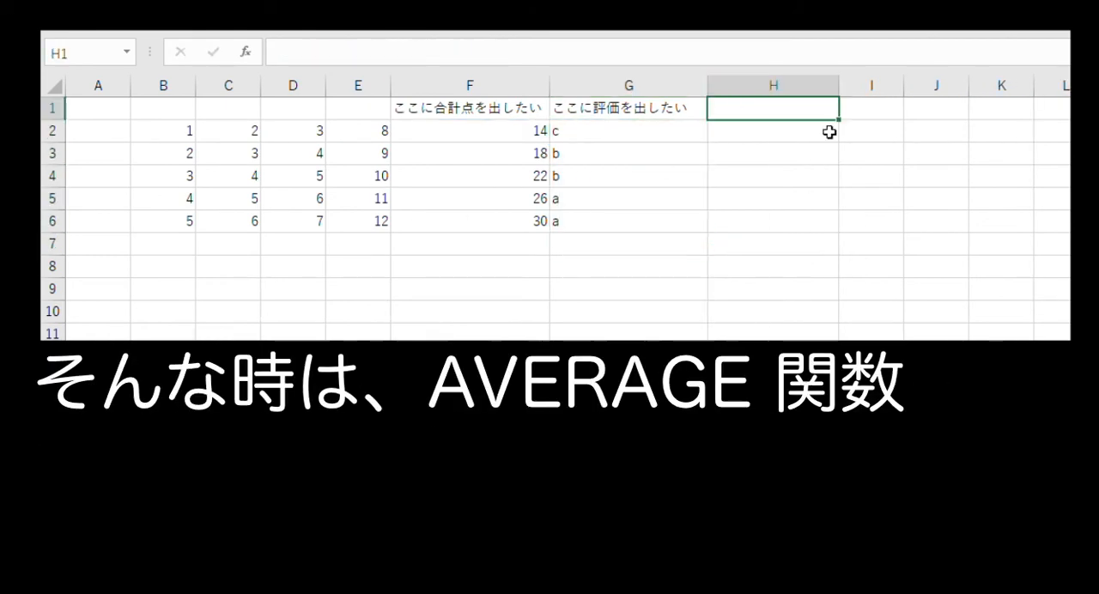
type("やっぱり")
type("平均点も欲しい")
key("Return")
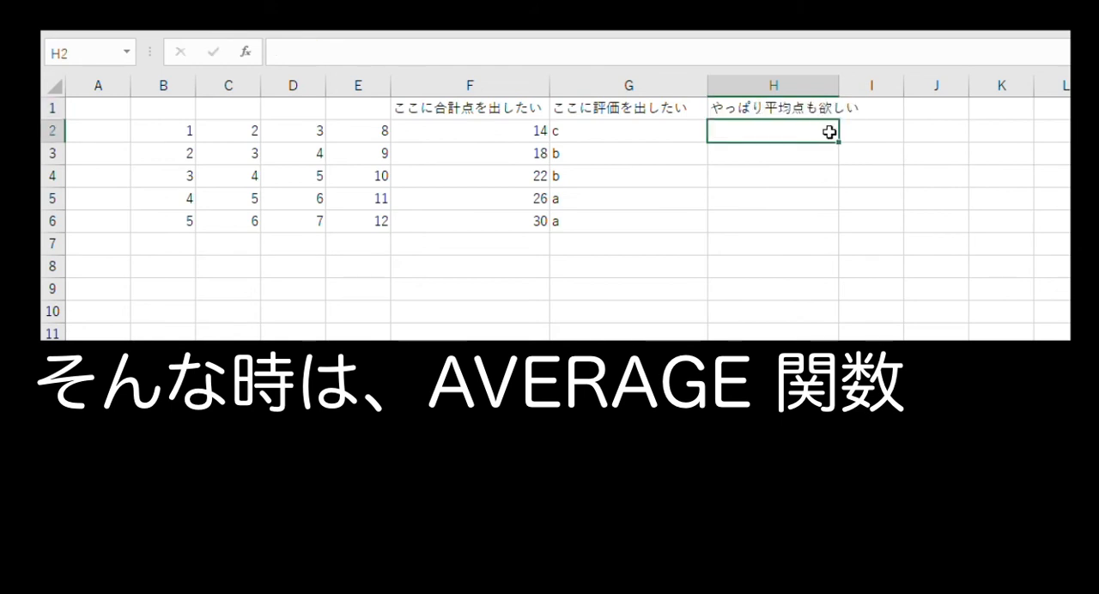
Enter the formula =average(b2:e2) in cell H2 and copy it down through H6.
type("=av")
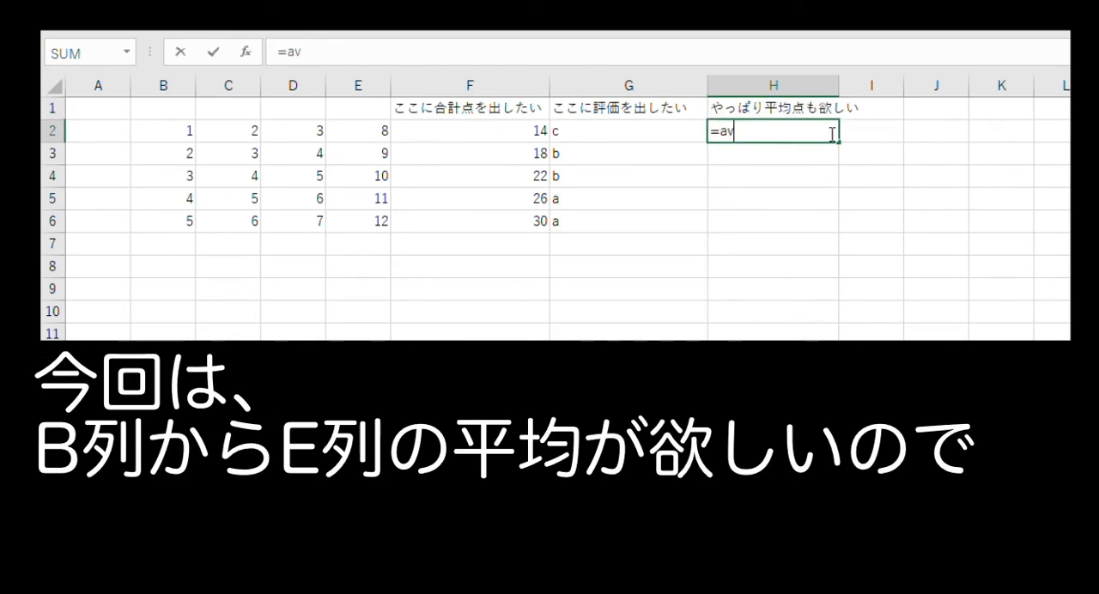
type("erage")
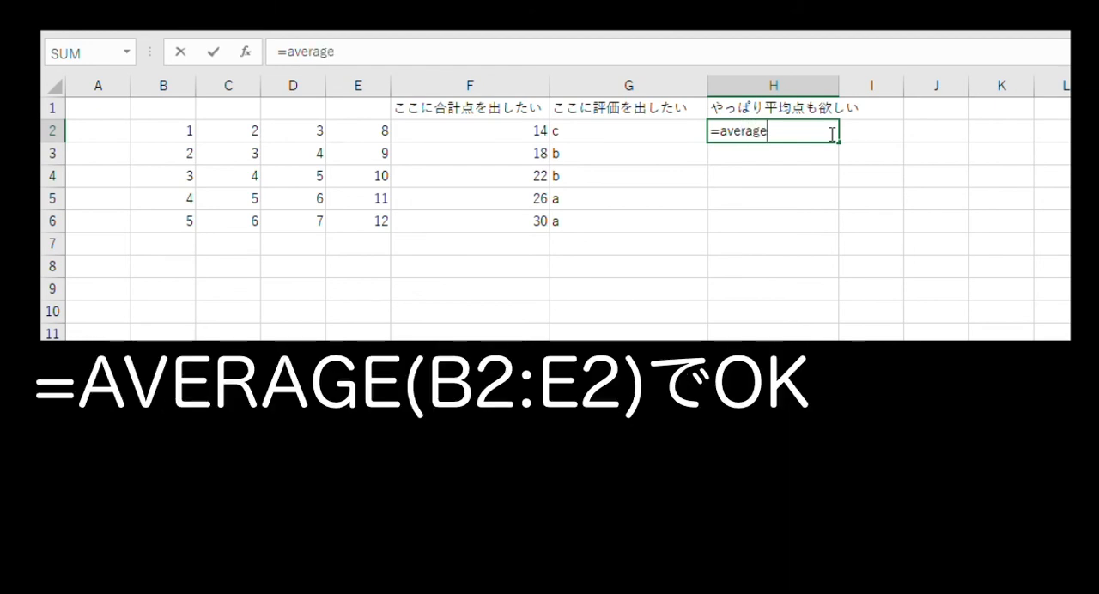
type("(")
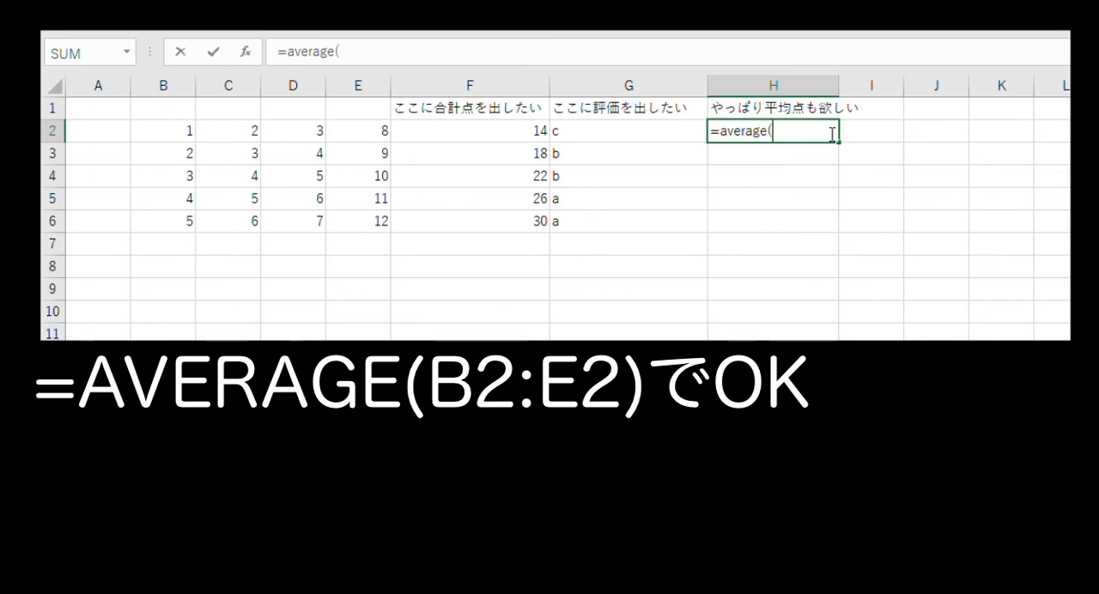
type("b2")
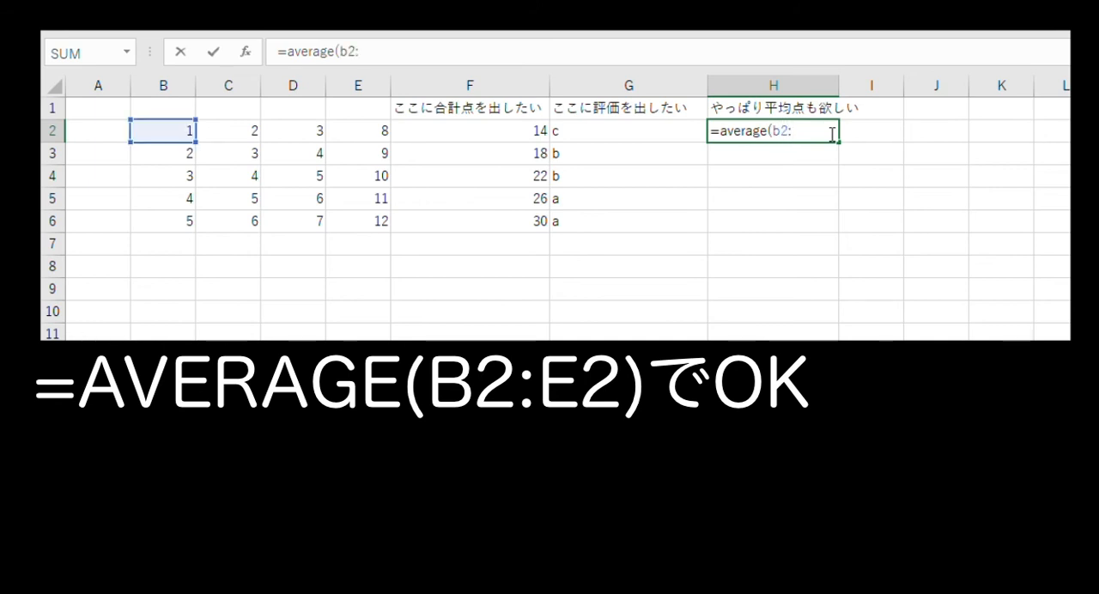
type(":e2")
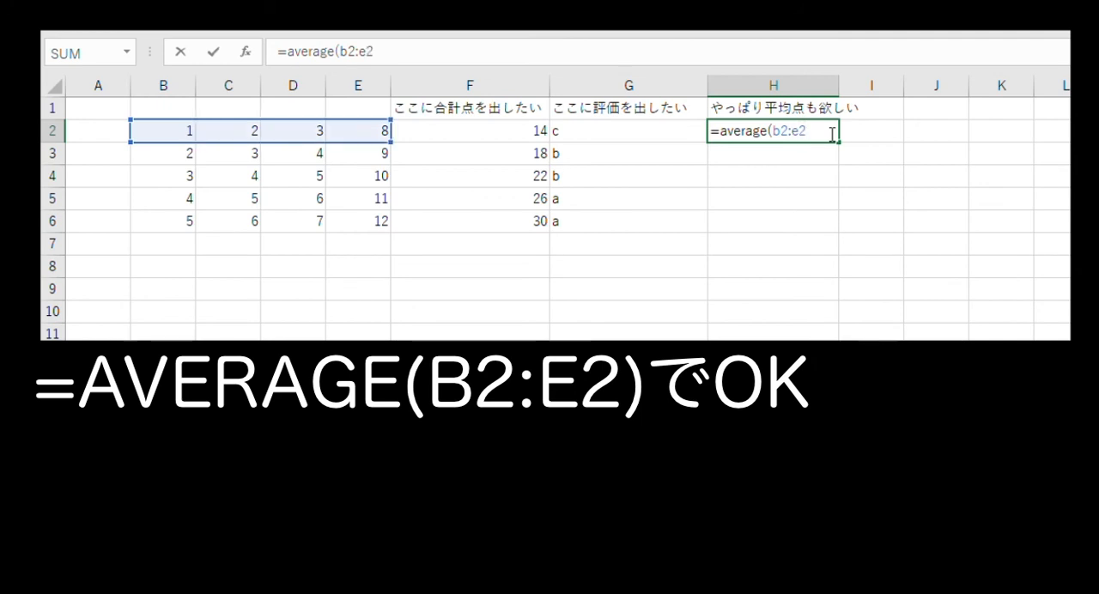
type(")")
key("Return")
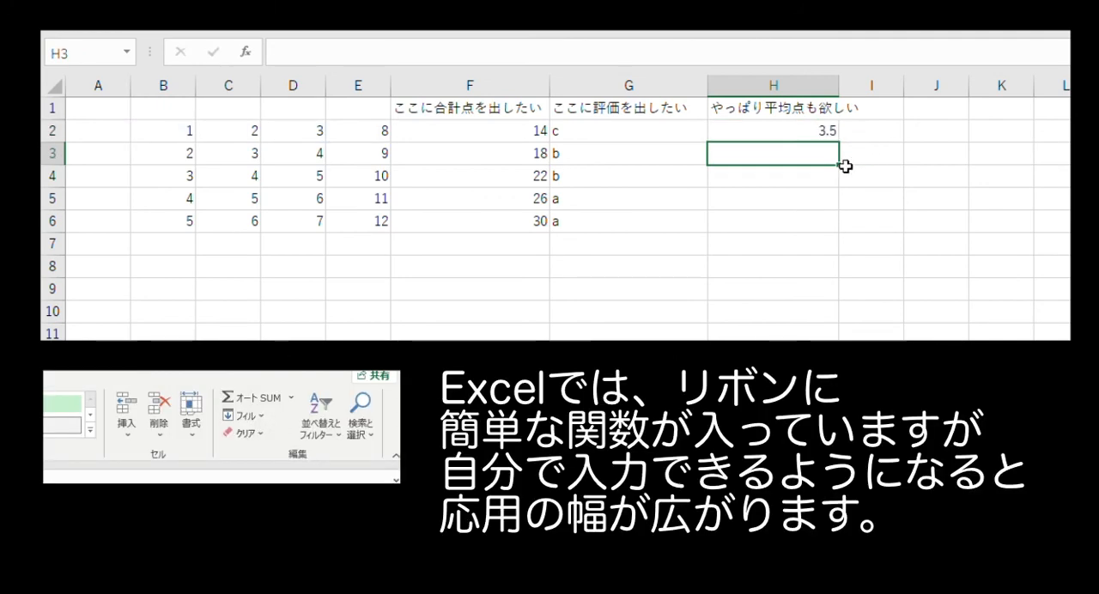
left_click(828, 131)
left_click_drag(839, 143, 827, 221)
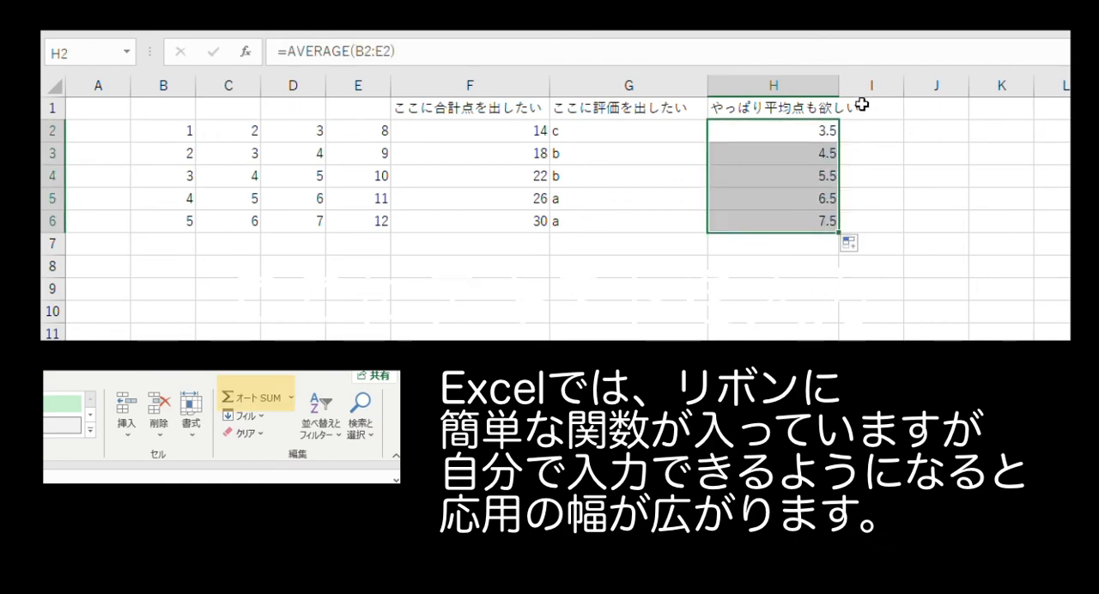
Enter the heading 平均点に対する評価が欲しい in cell I1 and widen columns H and I to fit their headings.
left_click(894, 109)
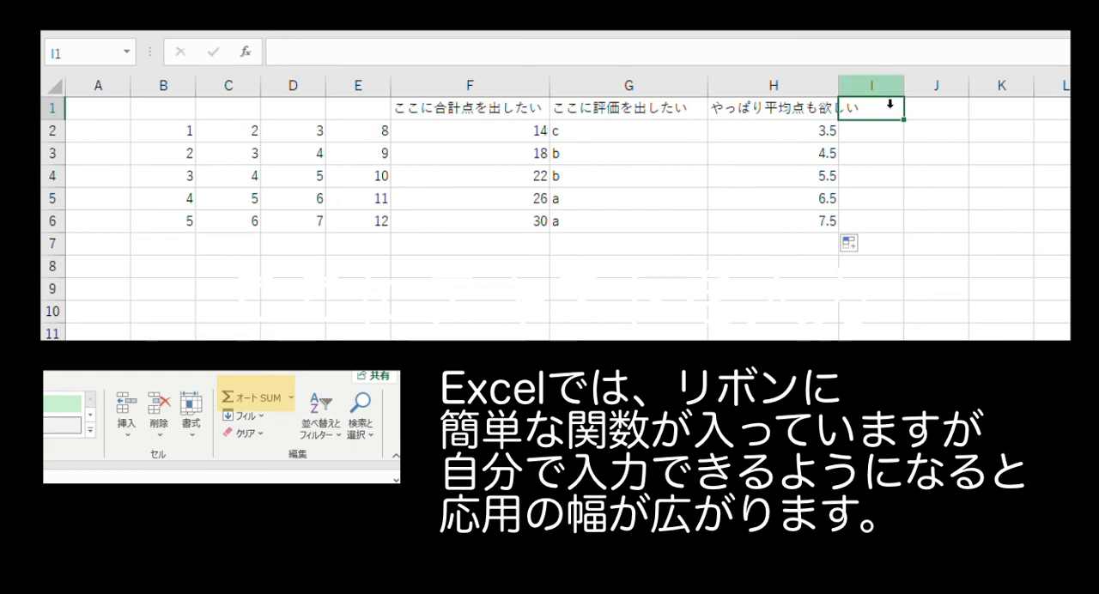
left_click_drag(839, 86, 863, 86)
type("平均点に対する評価が欲しい")
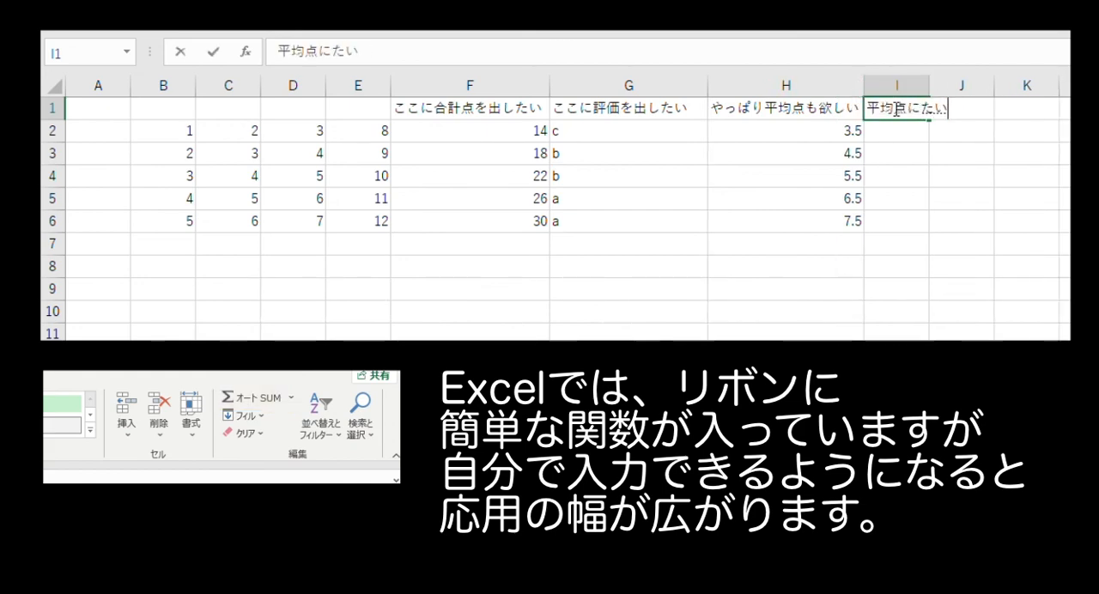
key("Return")
left_click_drag(929, 86, 1058, 90)
Copy the LOOKUP formula from cell G2 into cell I2 so it grades the average in H2.
left_click(649, 133)
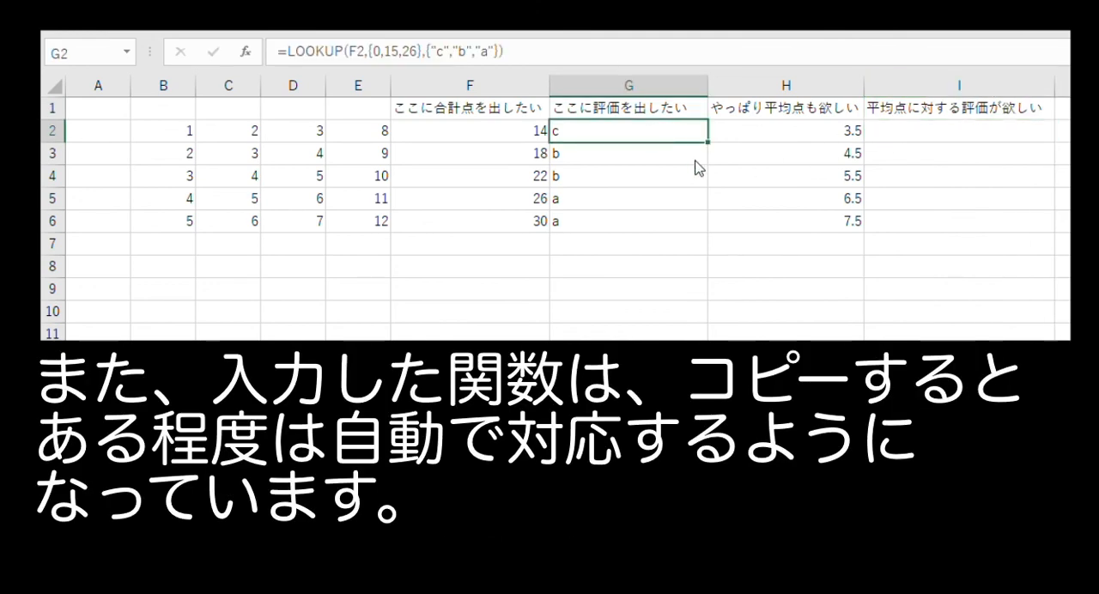
key("ctrl+c")
left_click(898, 126)
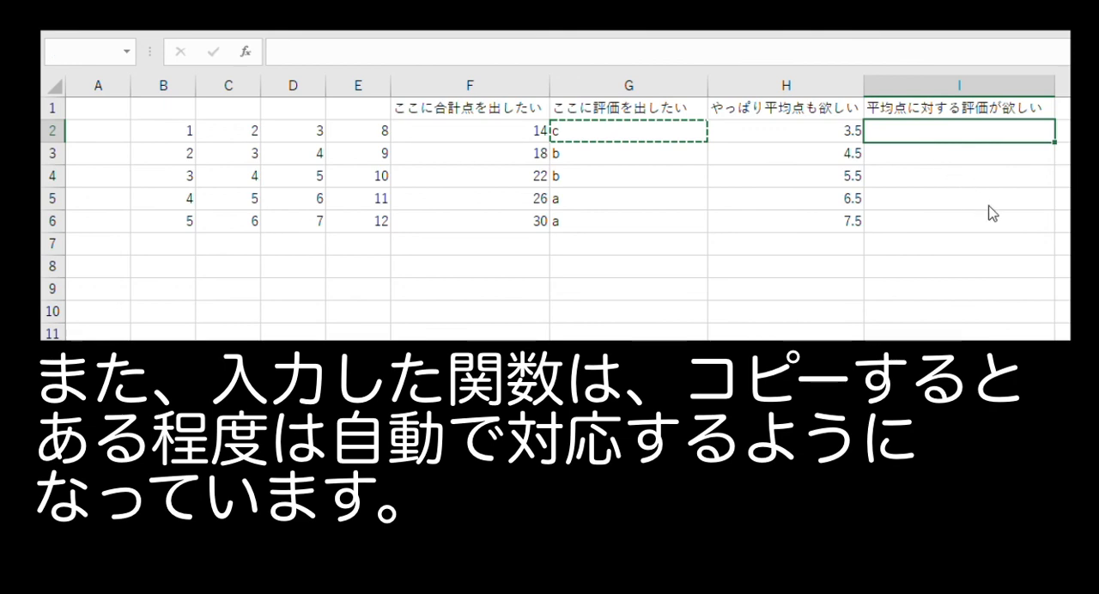
key("ctrl+v")
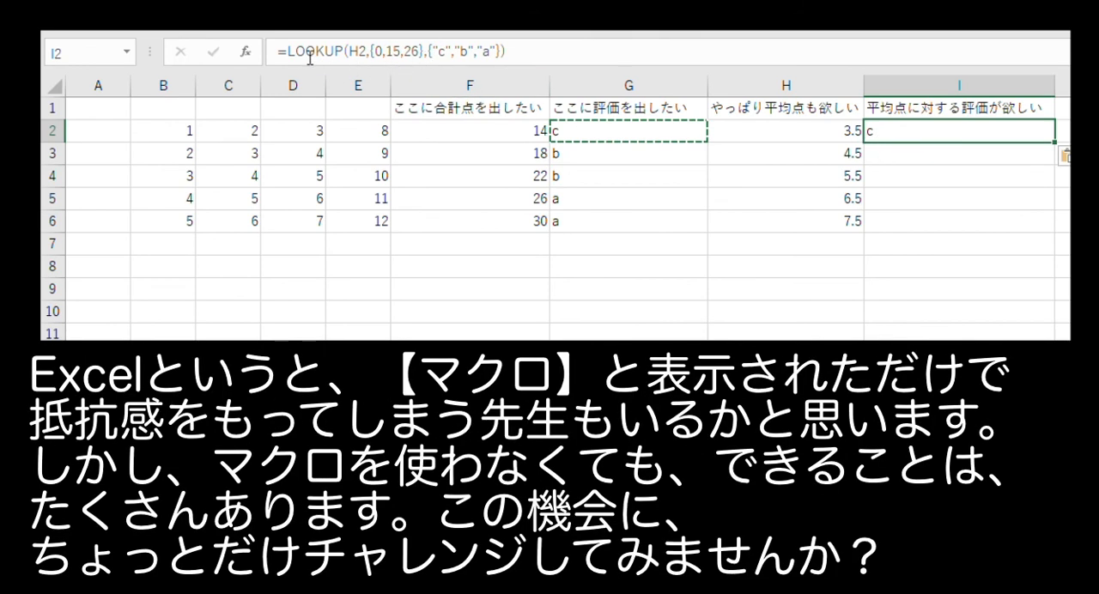
Change the thresholds in I2's LOOKUP formula to {0,5,7} and copy the formula down through I6.
left_click(397, 54)
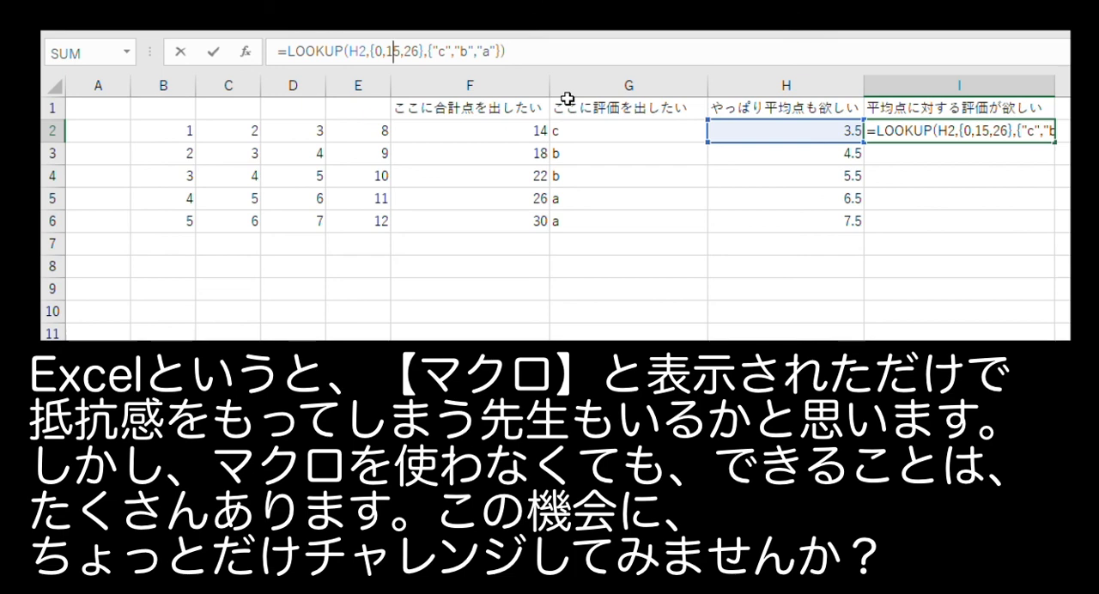
key("Delete")
key("BackSpace")
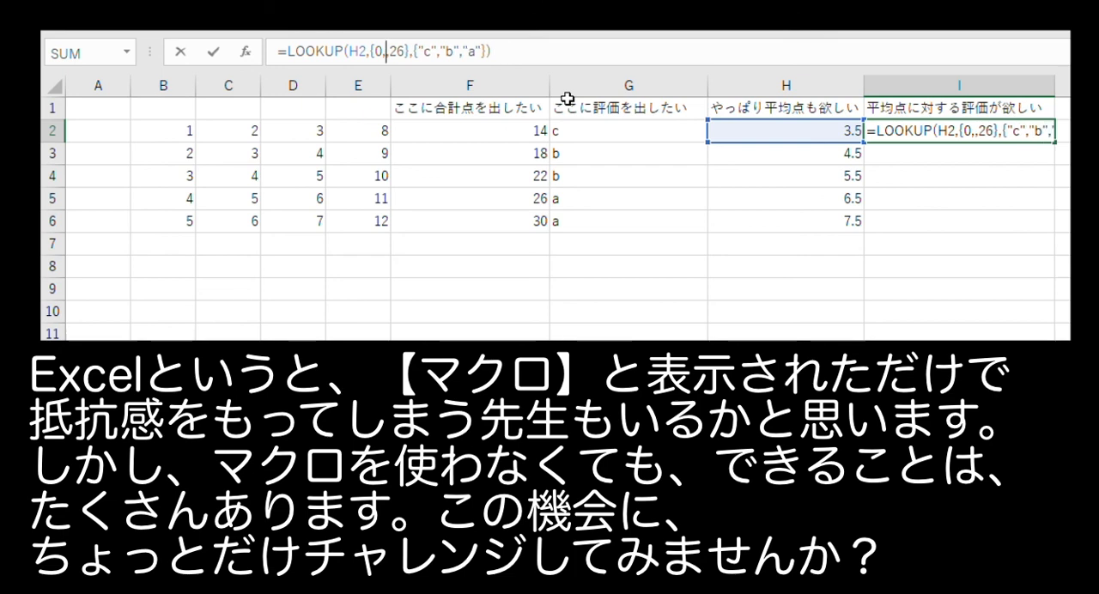
type("5")
key("Return")
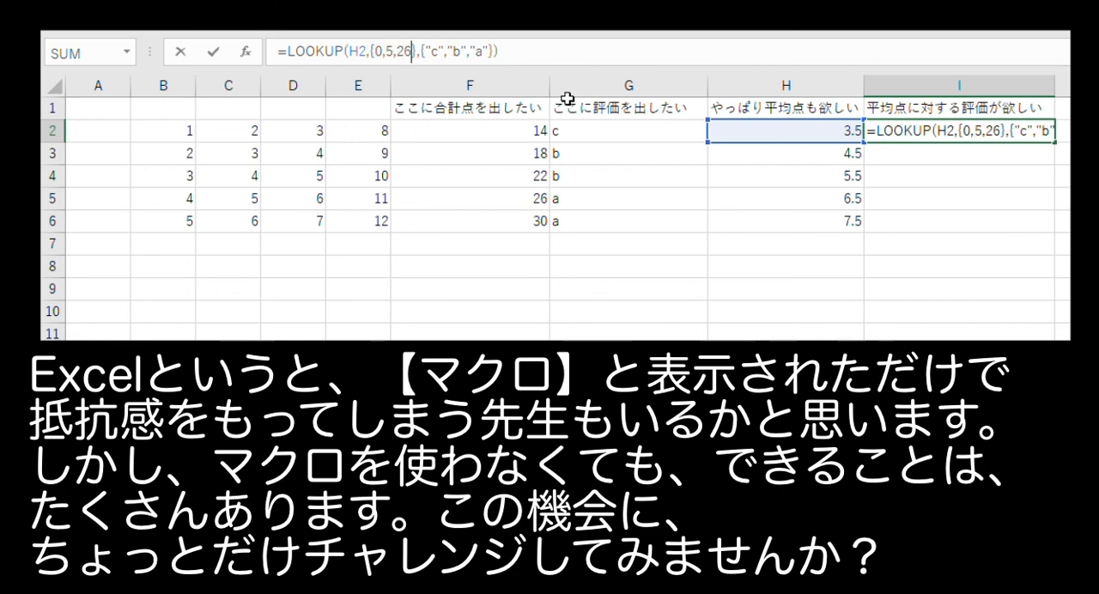
key("BackSpace")
key("BackSpace")
type("7")
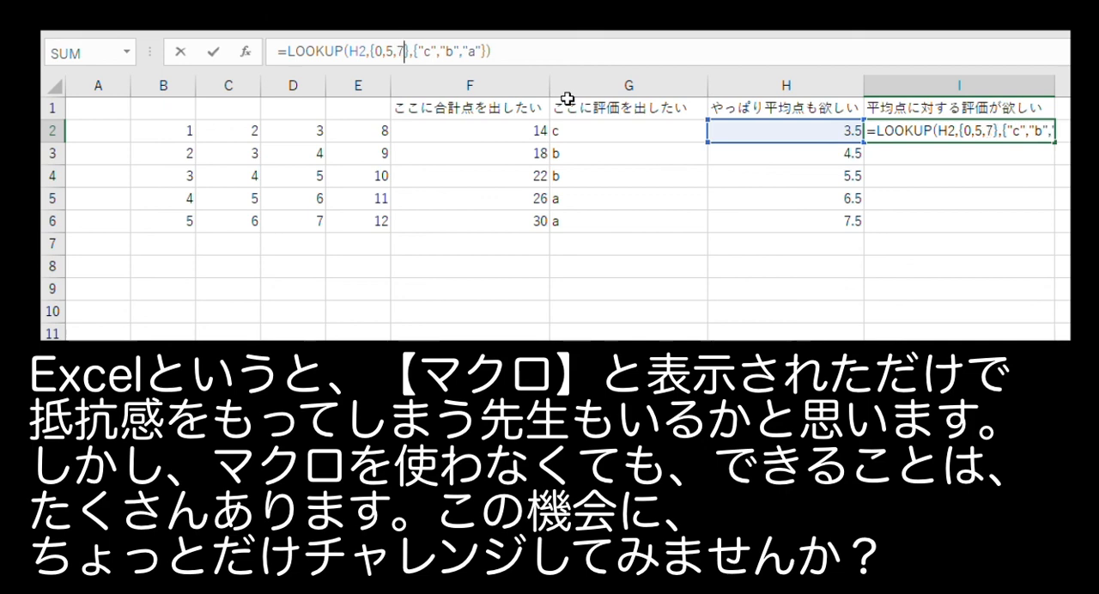
key("Return")
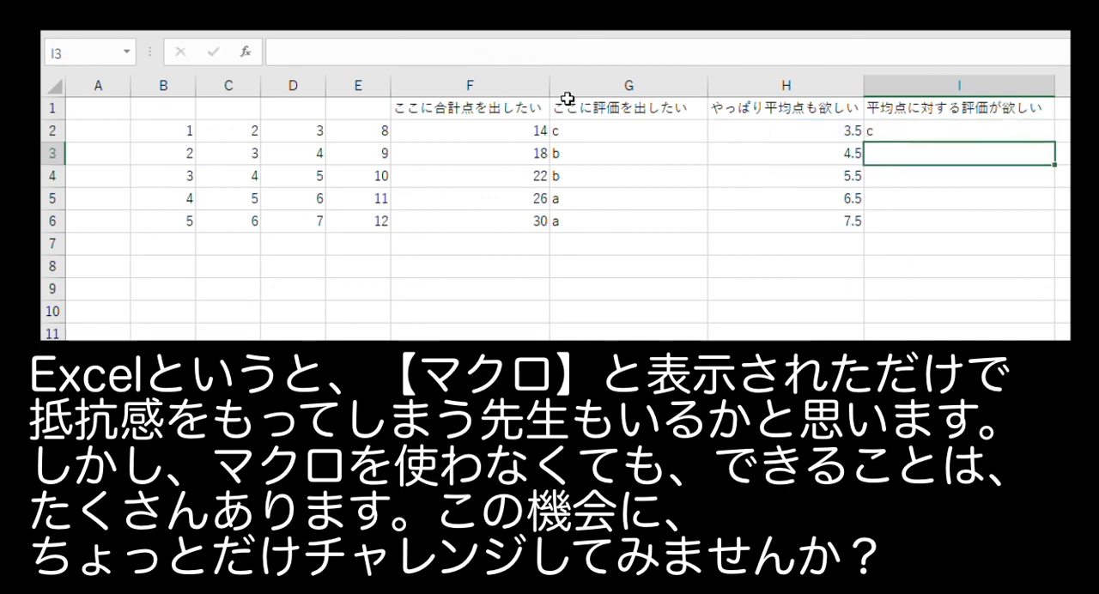
left_click(909, 129)
left_click_drag(1055, 143, 1063, 229)
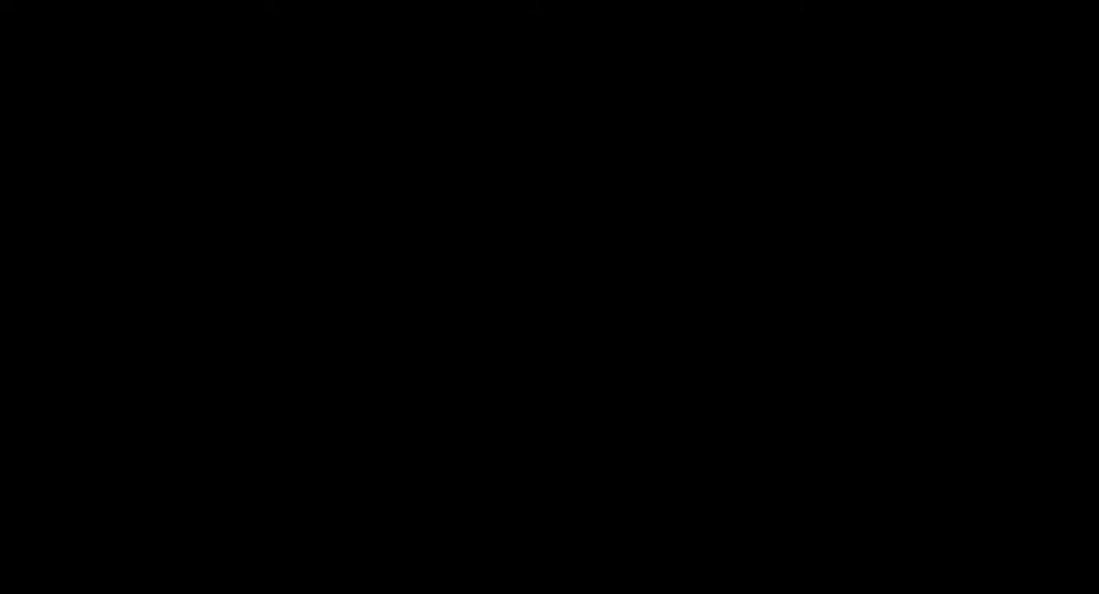